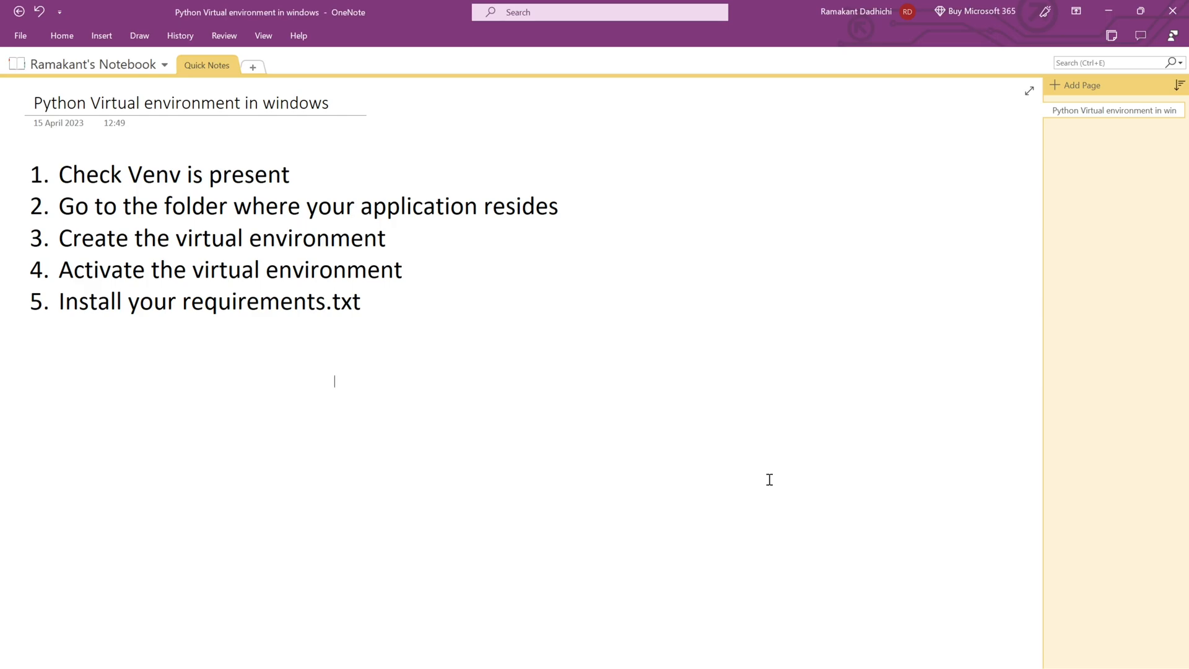
# Clear the screen, check python --version reports 3.11.0, and display python -m venv -h help.
pyautogui.click(749, 652)
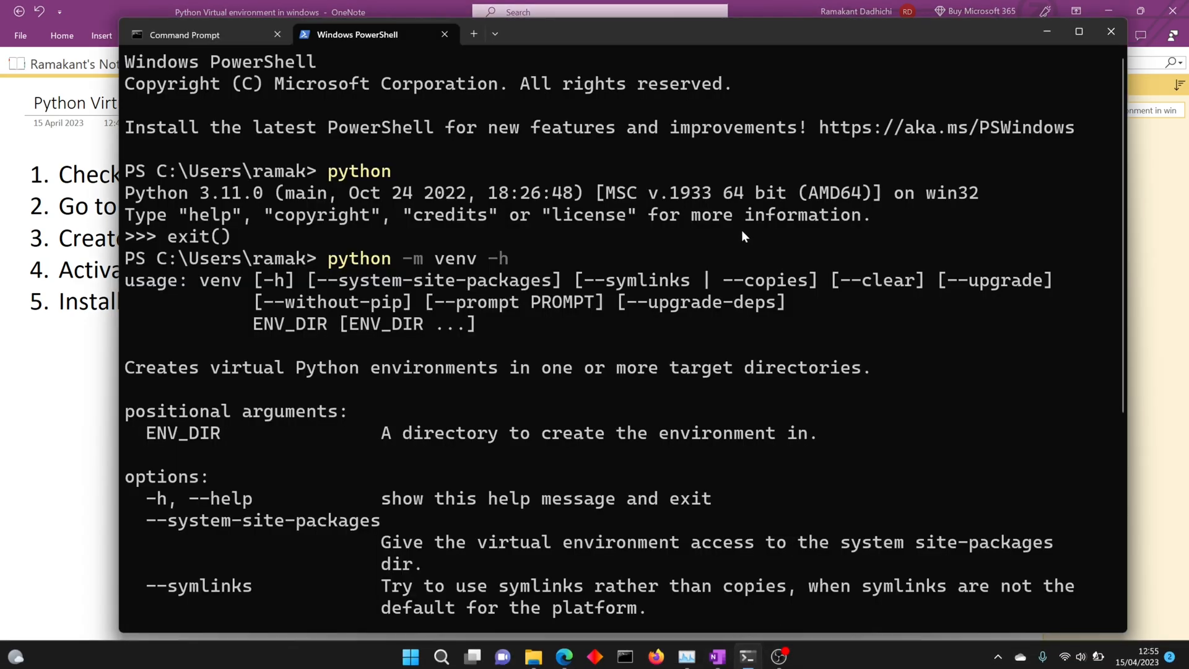
pyautogui.moveTo(940, 36); pyautogui.dragTo(962, 28)
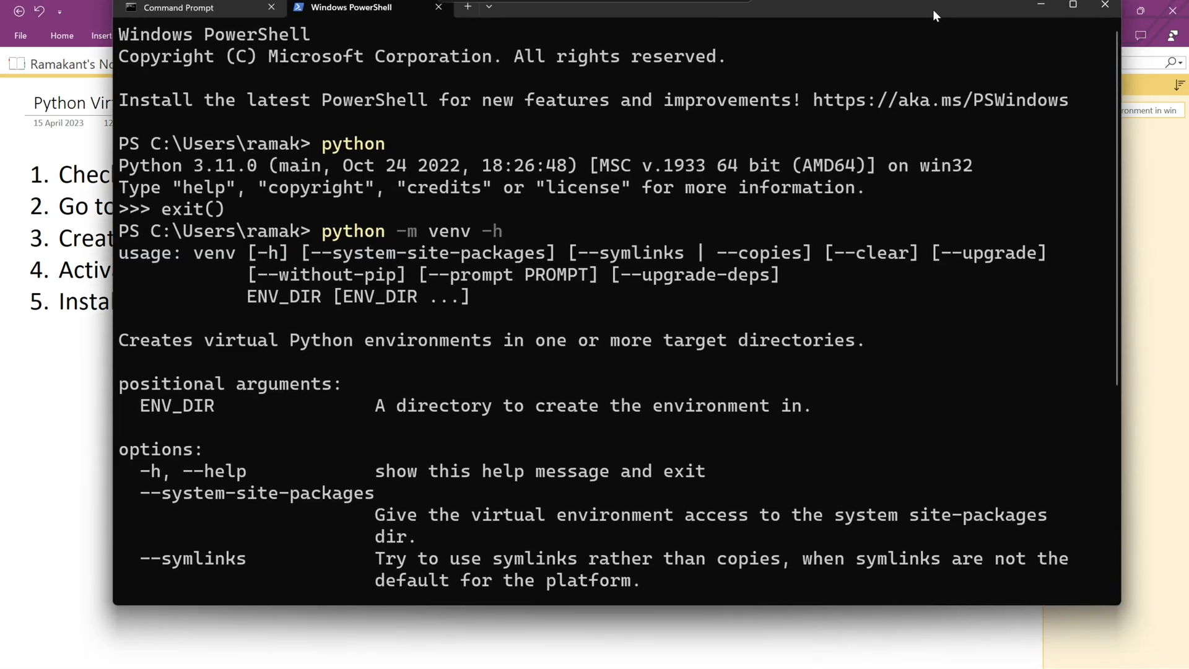
pyautogui.scroll(-5, 918, 391)
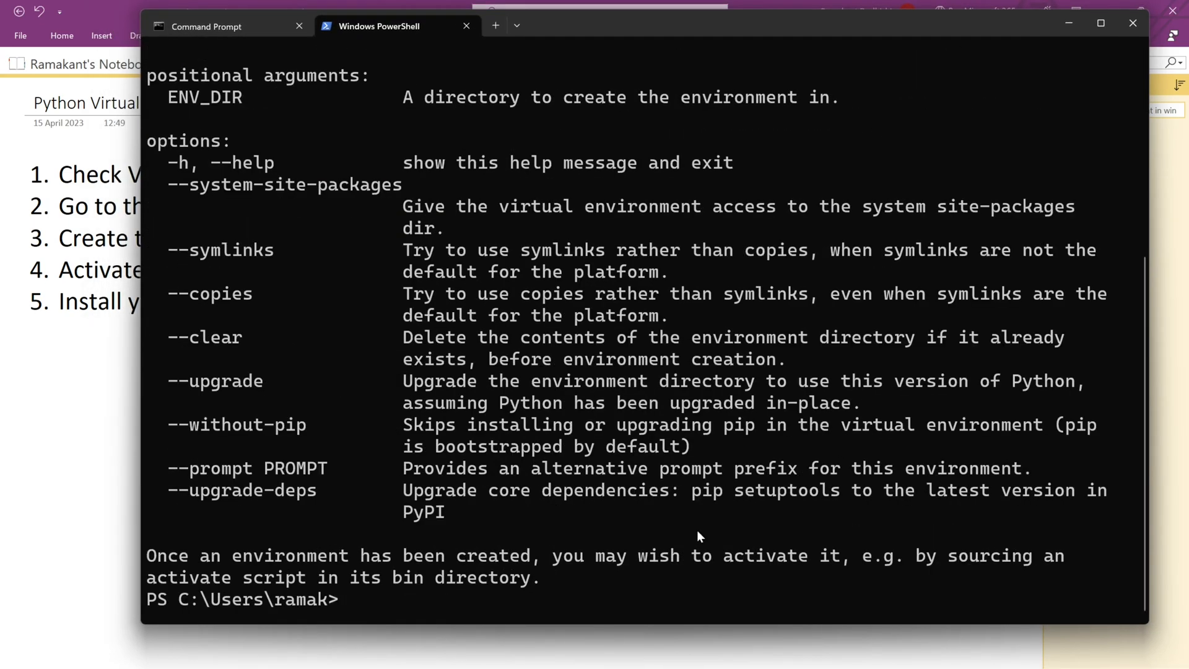
pyautogui.write('cls')
pyautogui.press('Return')
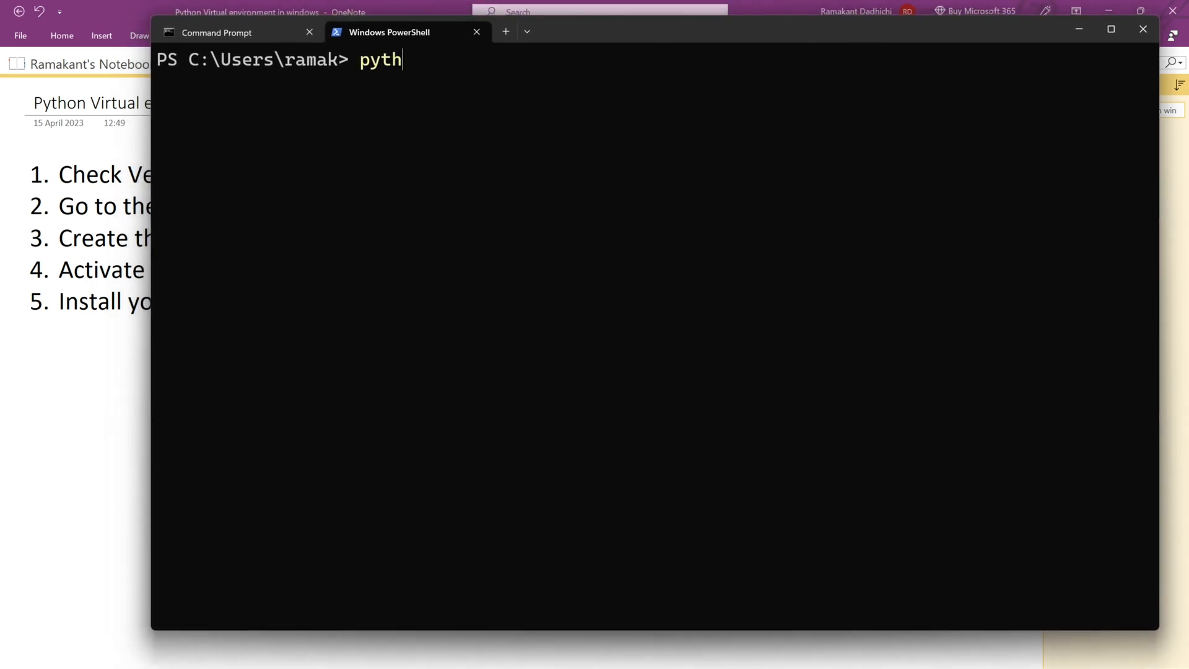
pyautogui.write('on ')
pyautogui.write('--versio')
pyautogui.write('n')
pyautogui.press('Return')
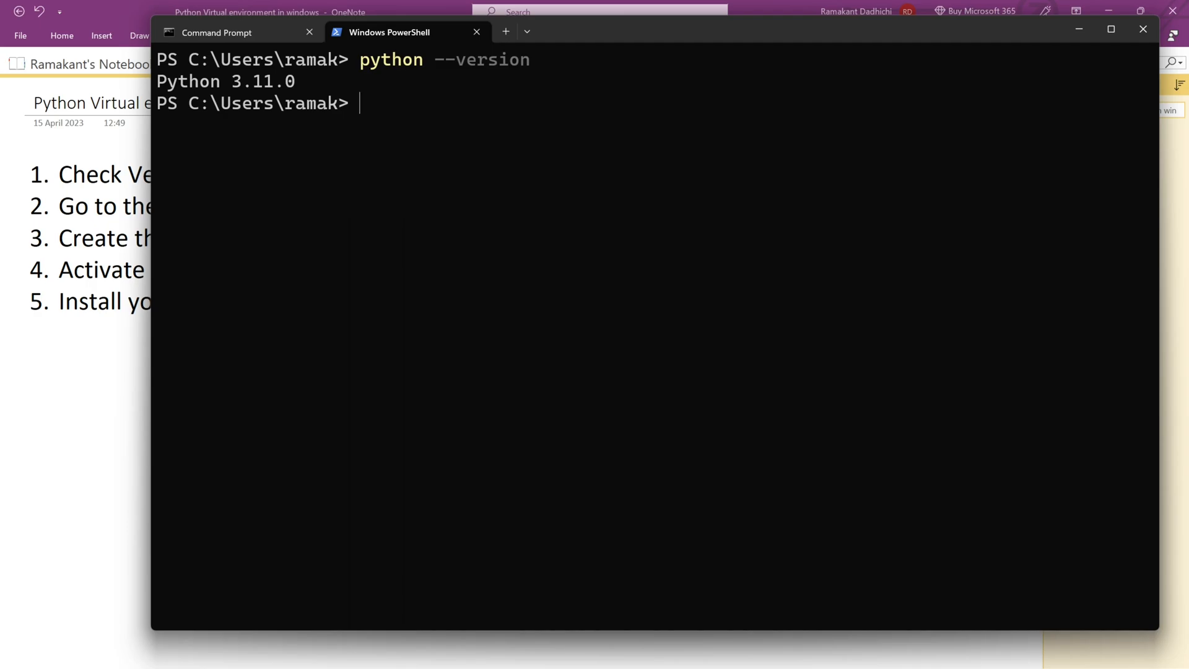
pyautogui.write('python ')
pyautogui.write('-m ')
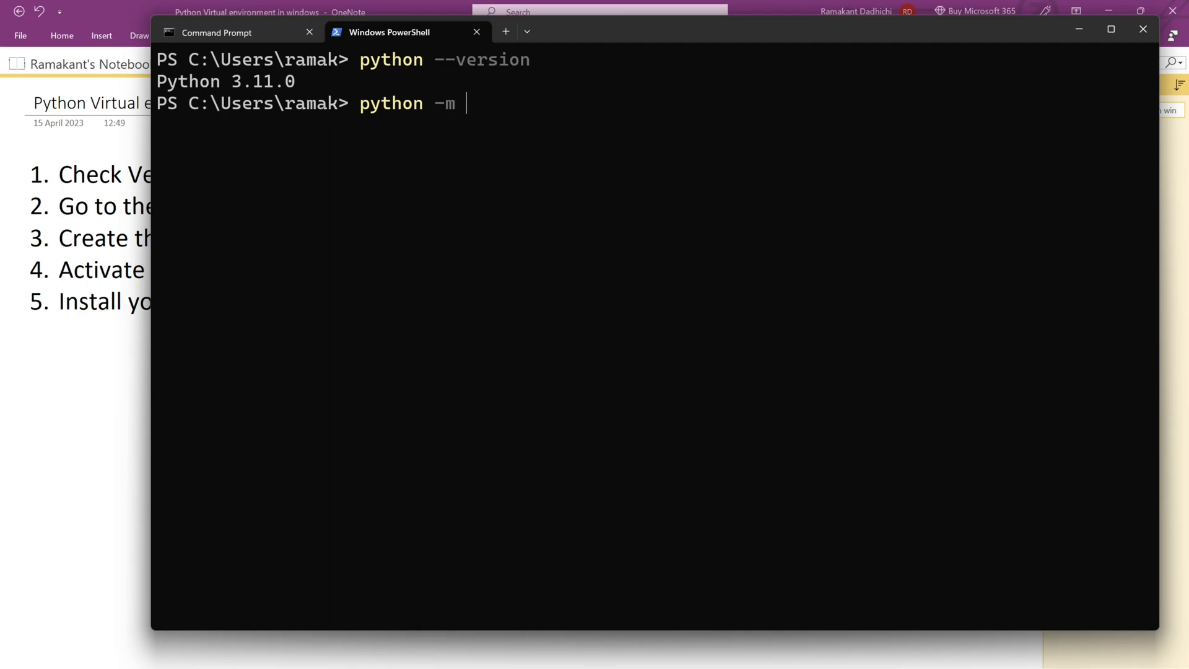
pyautogui.write('venv -')
pyautogui.write('h')
pyautogui.press('Return')
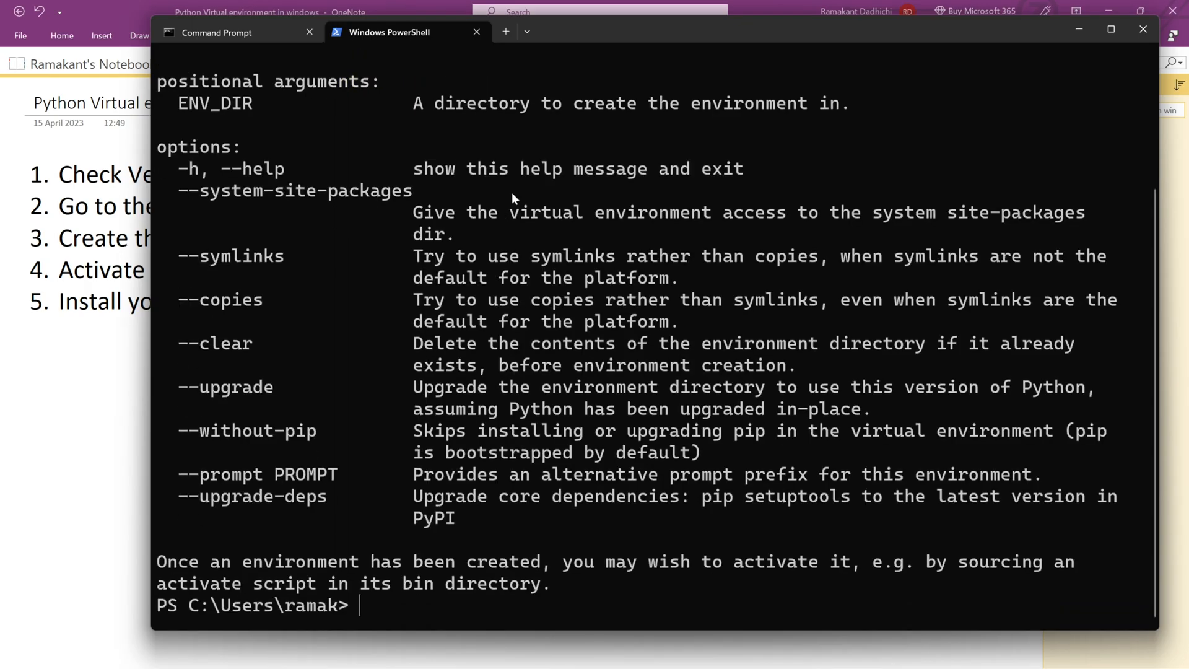
pyautogui.scroll(3, 552, 177)
pyautogui.scroll(-3, 552, 177)
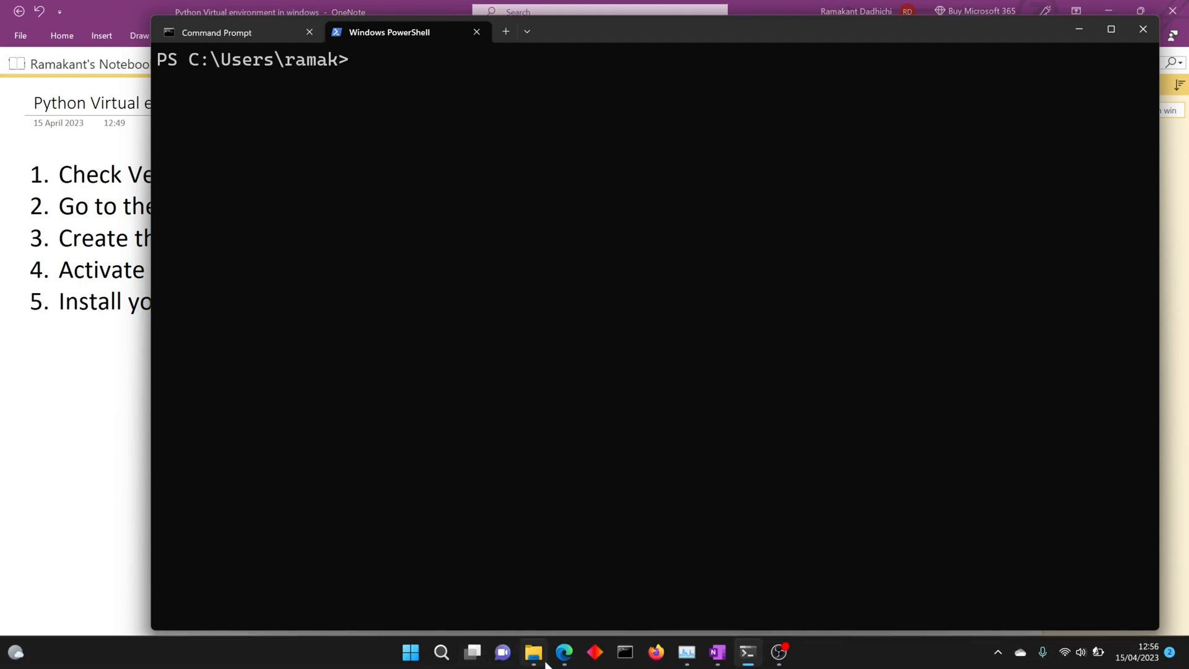
# cd into C:\Data\Projects\Terraform\python using the path copied from Explorer's address bar.
pyautogui.click(535, 653)
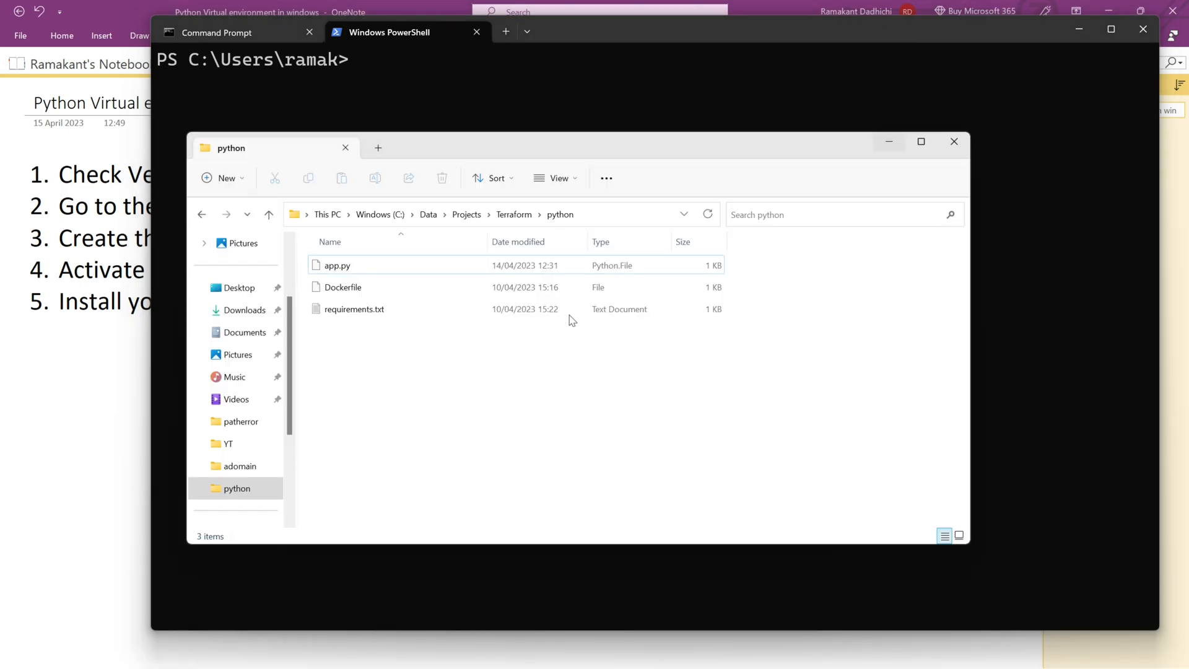
pyautogui.click(624, 215)
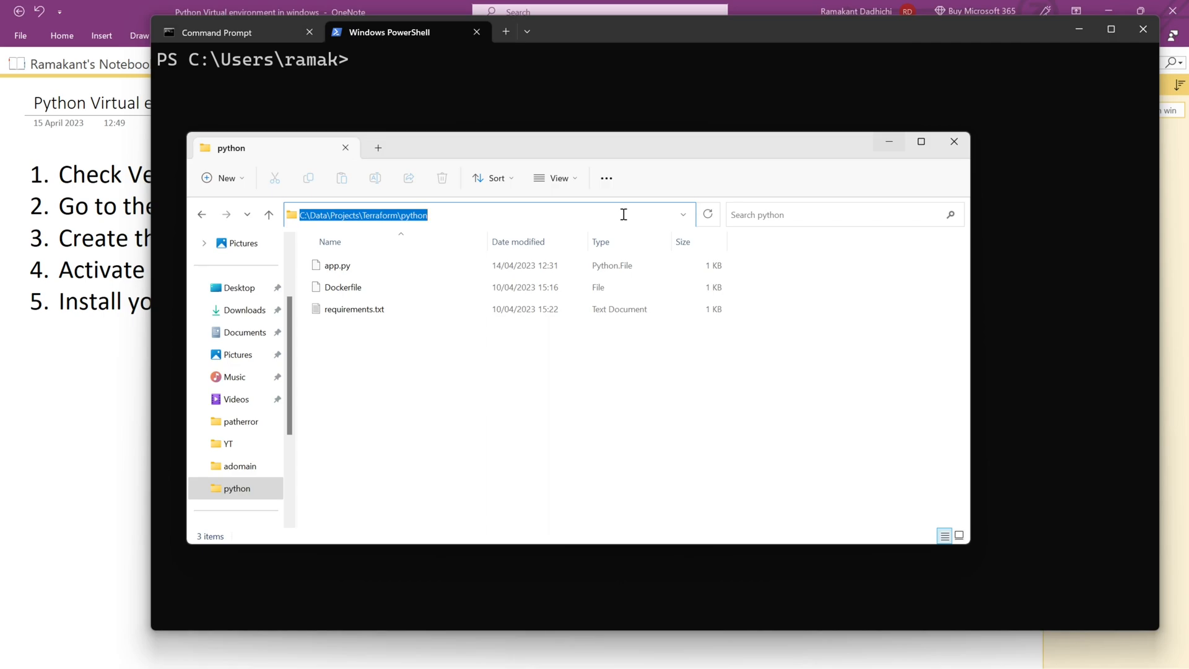
pyautogui.hotkey('ctrl', 'c')
pyautogui.click(504, 93)
pyautogui.write('cd')
pyautogui.hotkey('ctrl', 'v')
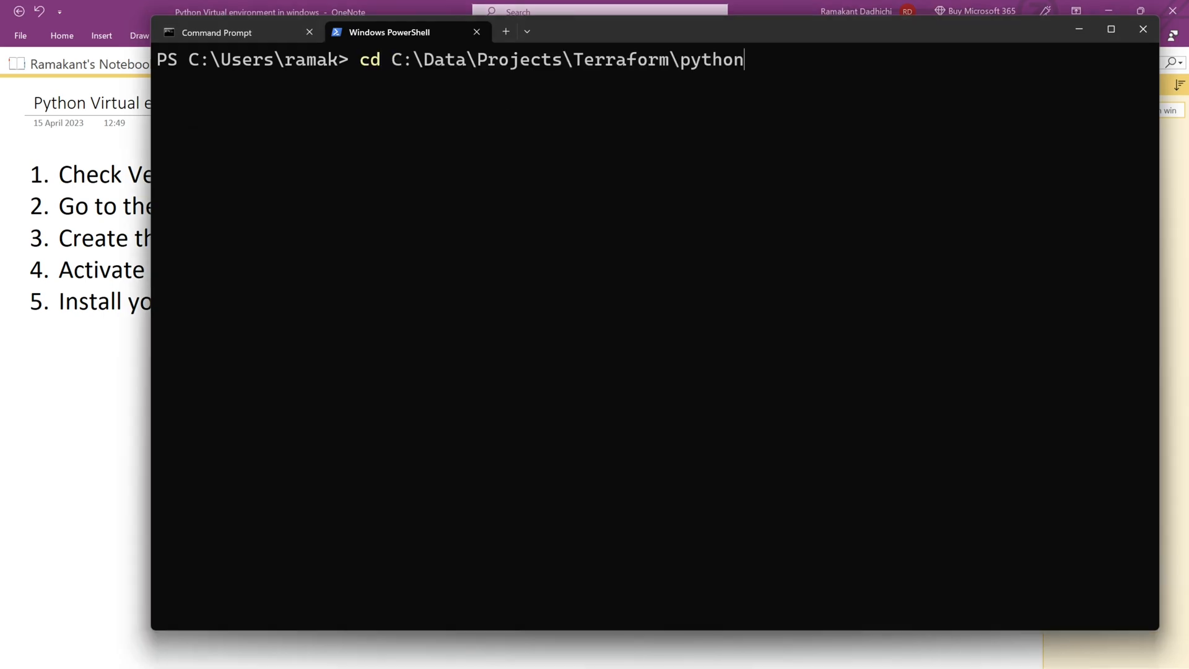
pyautogui.press('Return')
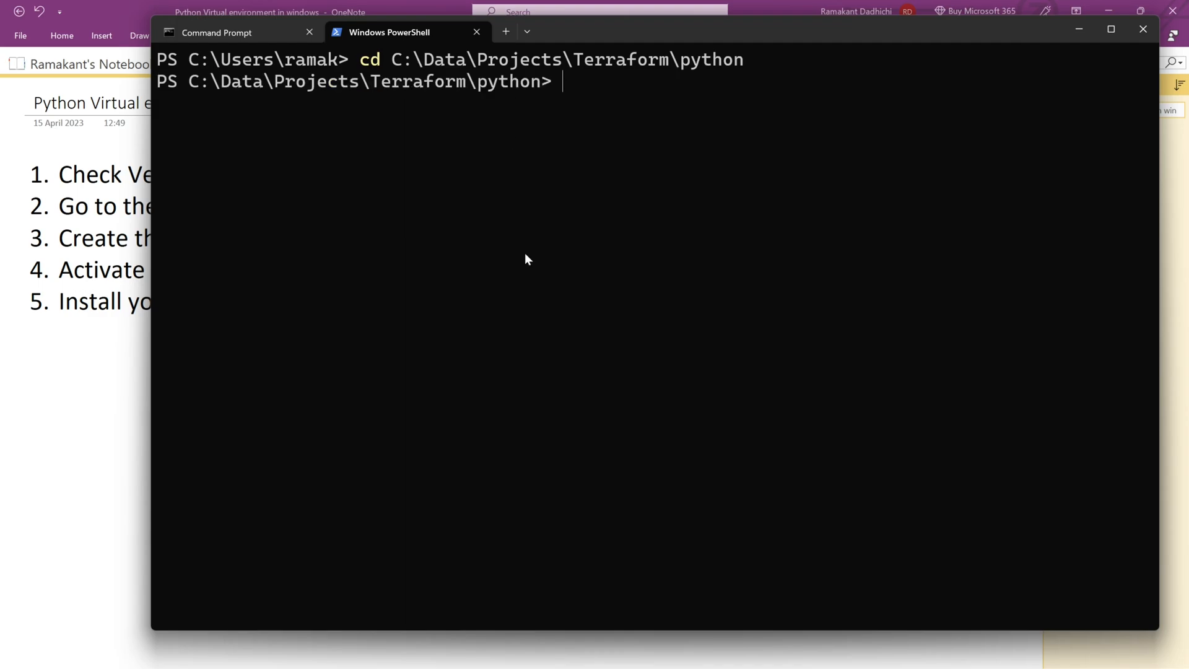
pyautogui.click(535, 655)
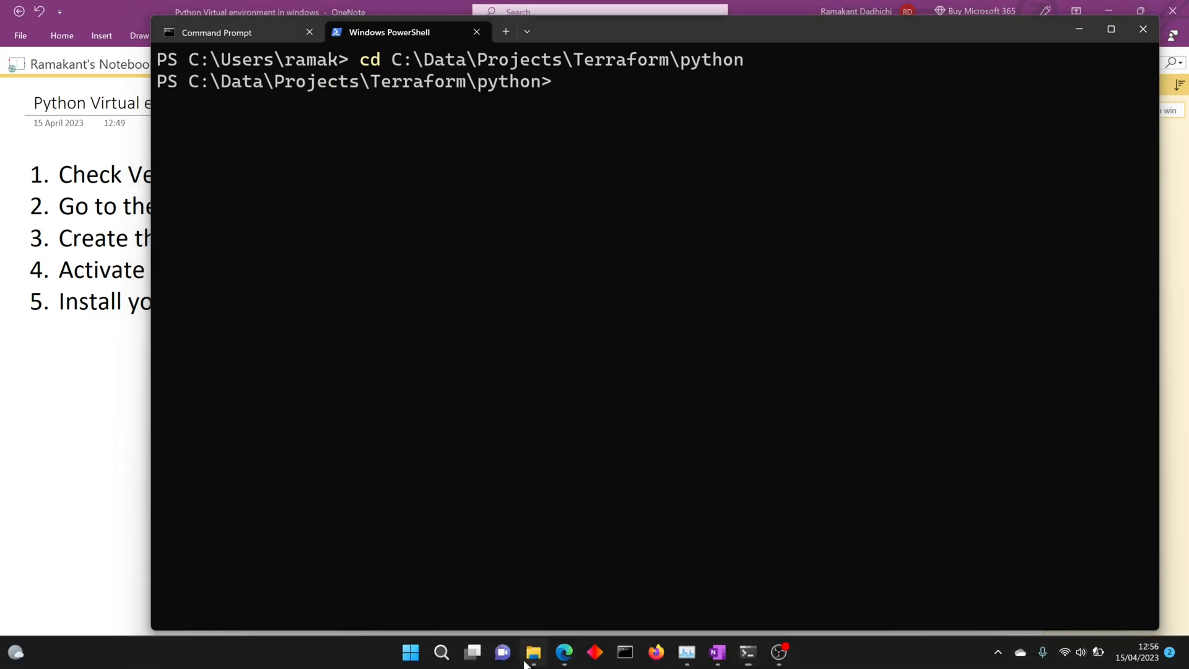
# Add a pandas line beneath flask in requirements.txt and save the file.
pyautogui.doubleClick(354, 309)
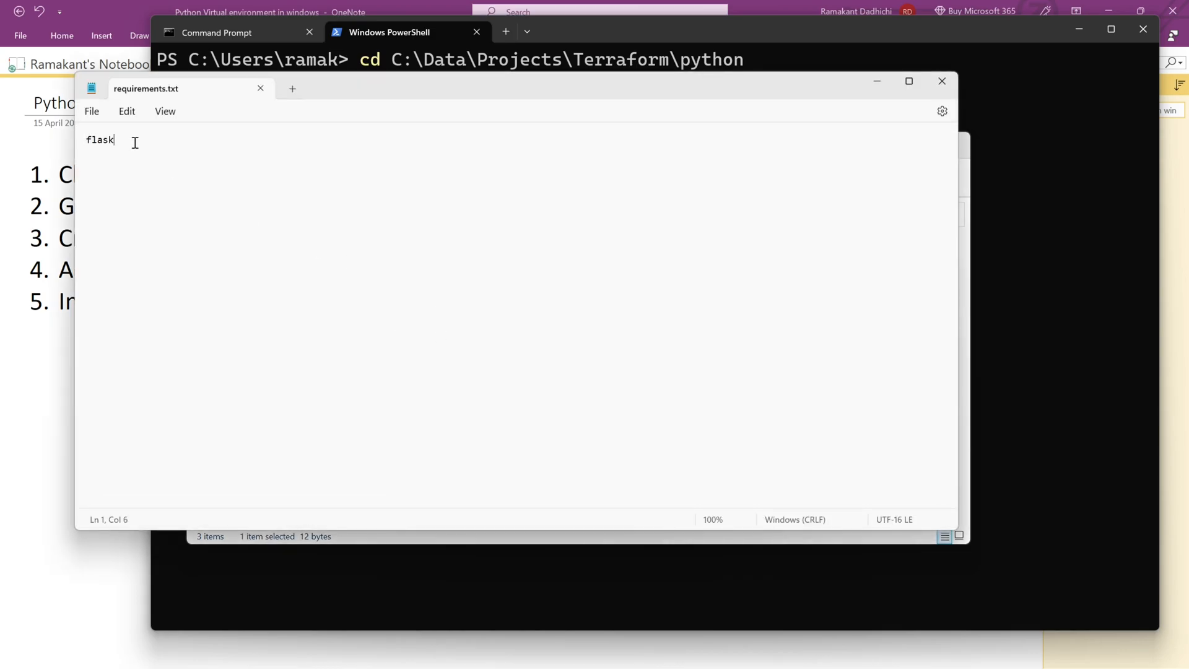
pyautogui.press('Return')
pyautogui.write('pandas')
pyautogui.hotkey('ctrl', 's')
pyautogui.click(942, 83)
# View app.py in Notepad, highlighting the Flask import, app creation and Hello World route, then close it.
pyautogui.click(447, 409)
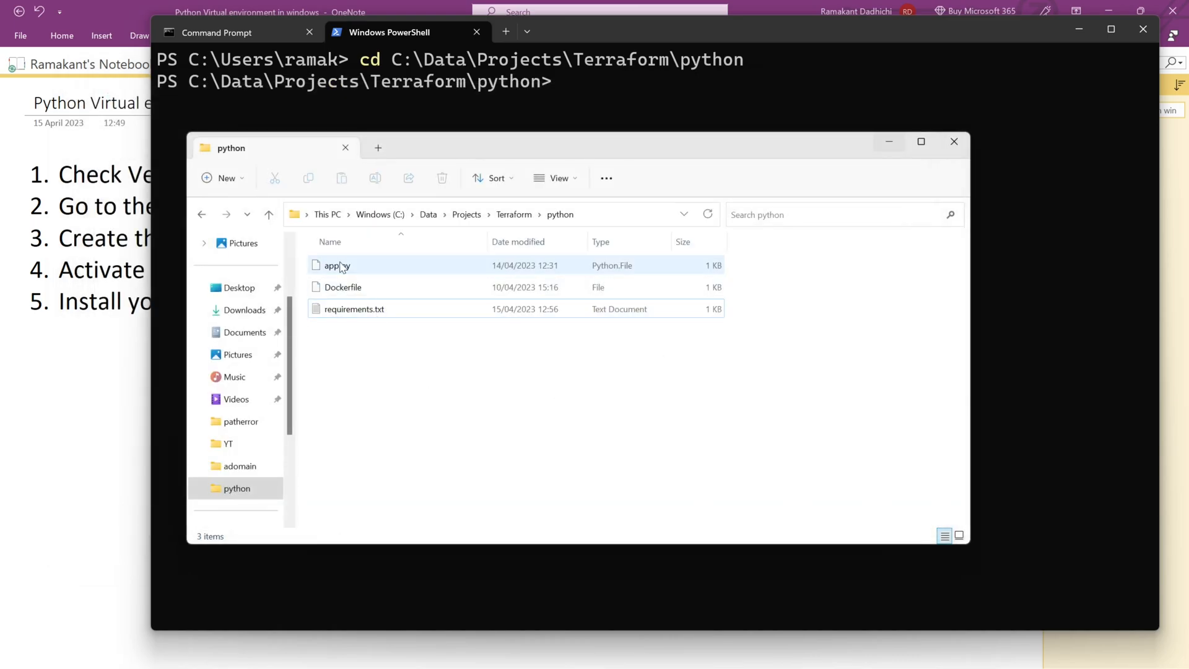
pyautogui.click(342, 268)
pyautogui.rightClick(342, 268)
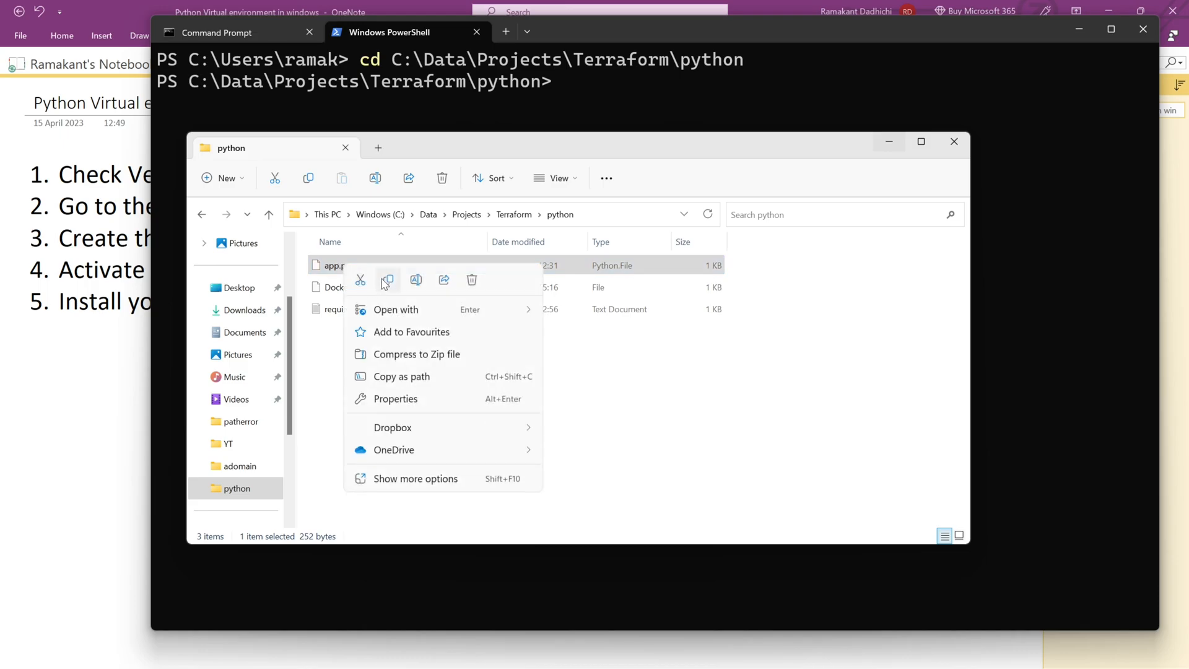
pyautogui.moveTo(396, 309)
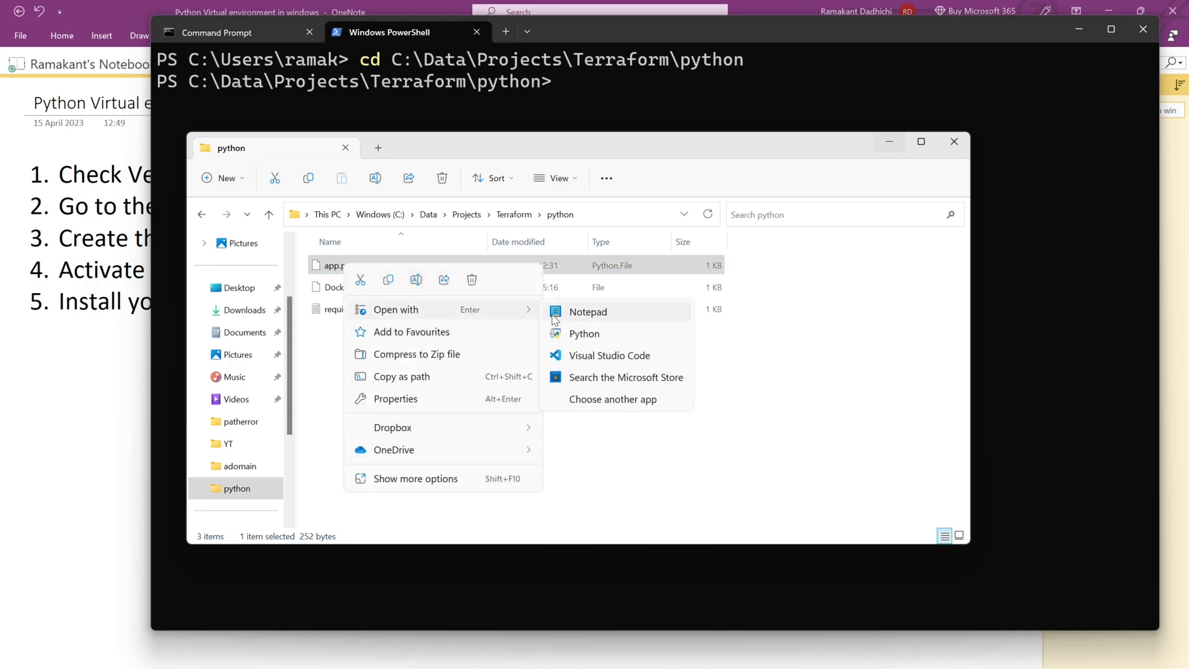
pyautogui.click(563, 321)
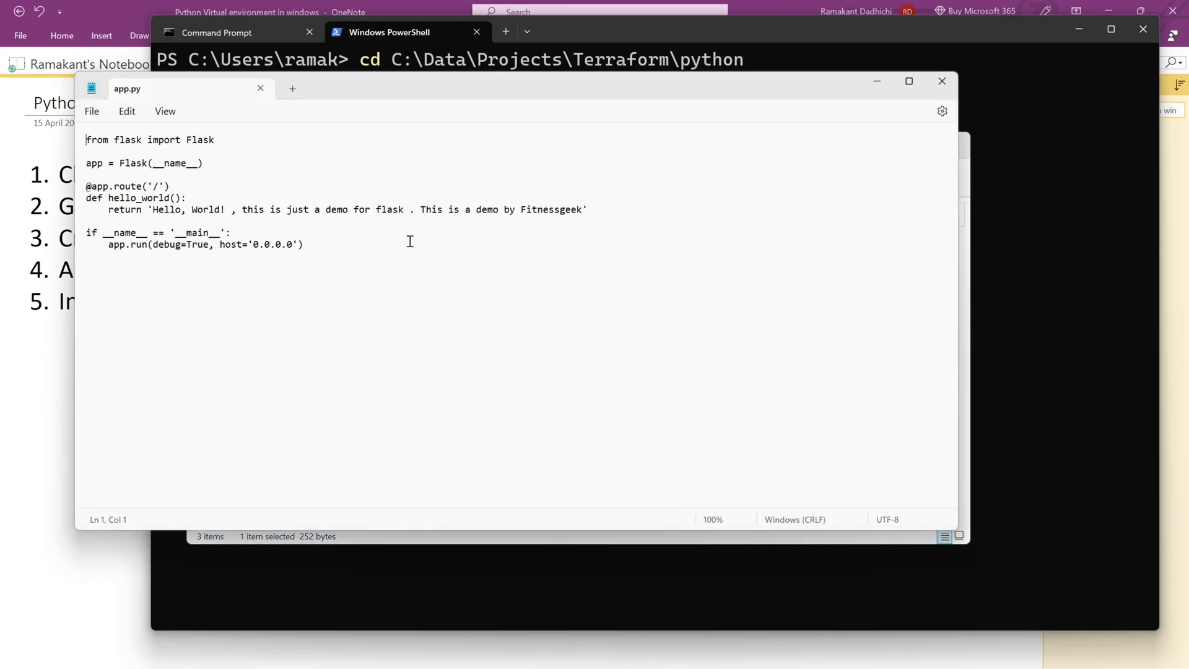
pyautogui.moveTo(223, 140); pyautogui.dragTo(76, 145)
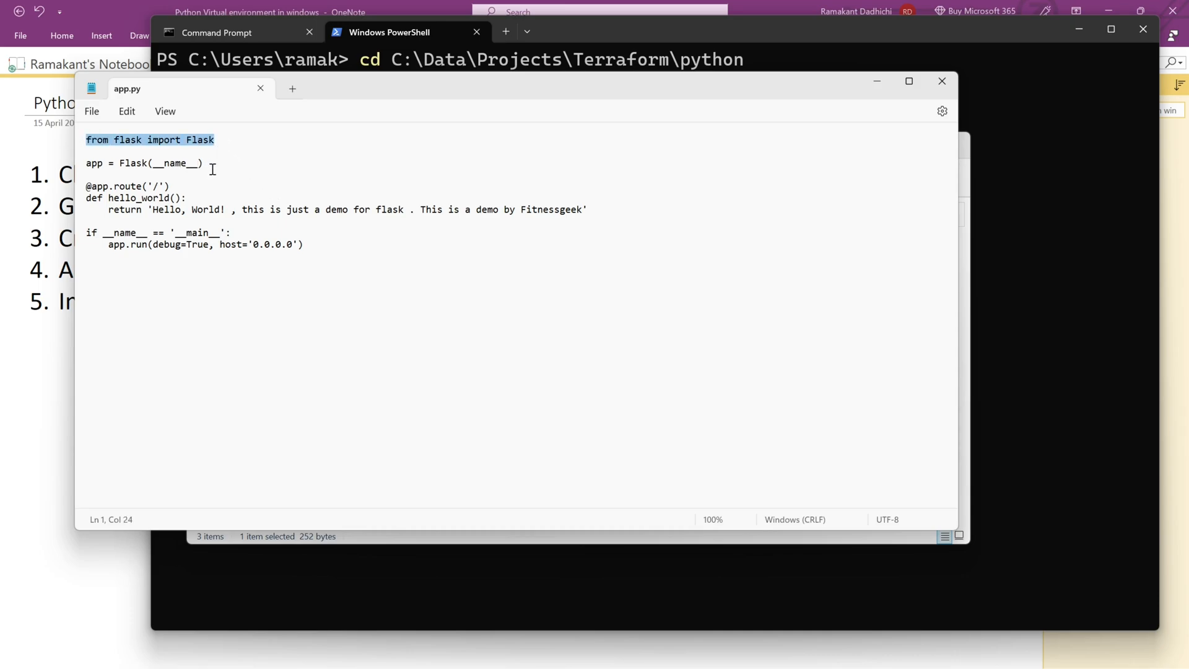
pyautogui.moveTo(212, 165); pyautogui.dragTo(88, 168)
pyautogui.moveTo(595, 210); pyautogui.dragTo(78, 186)
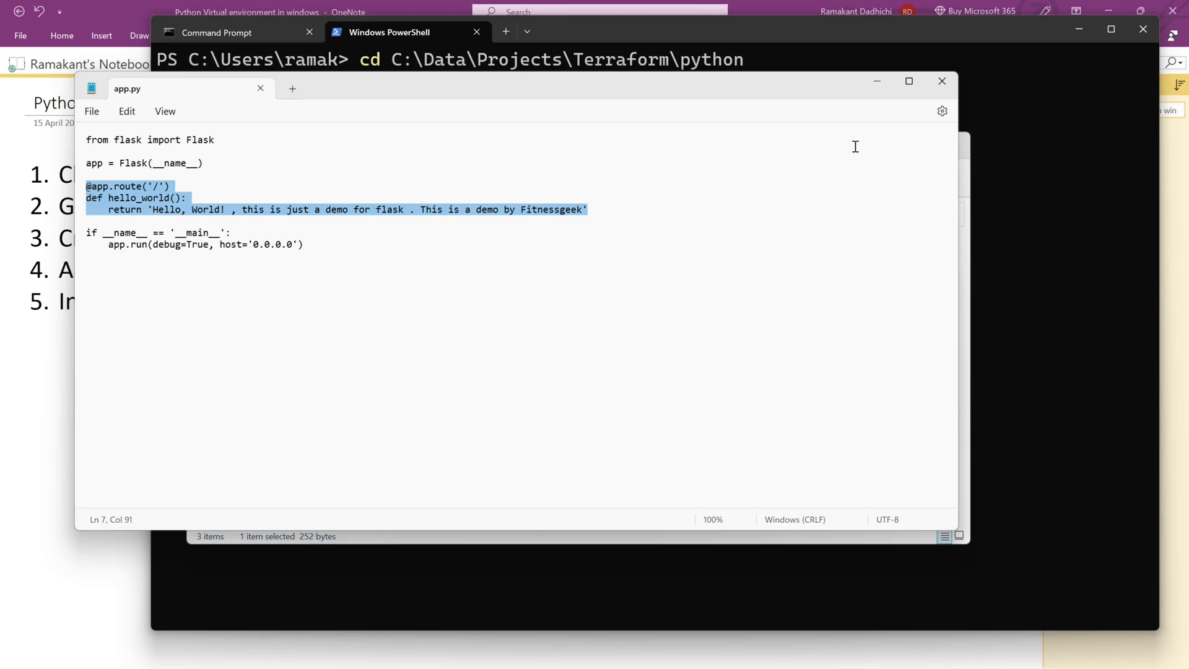
pyautogui.click(940, 84)
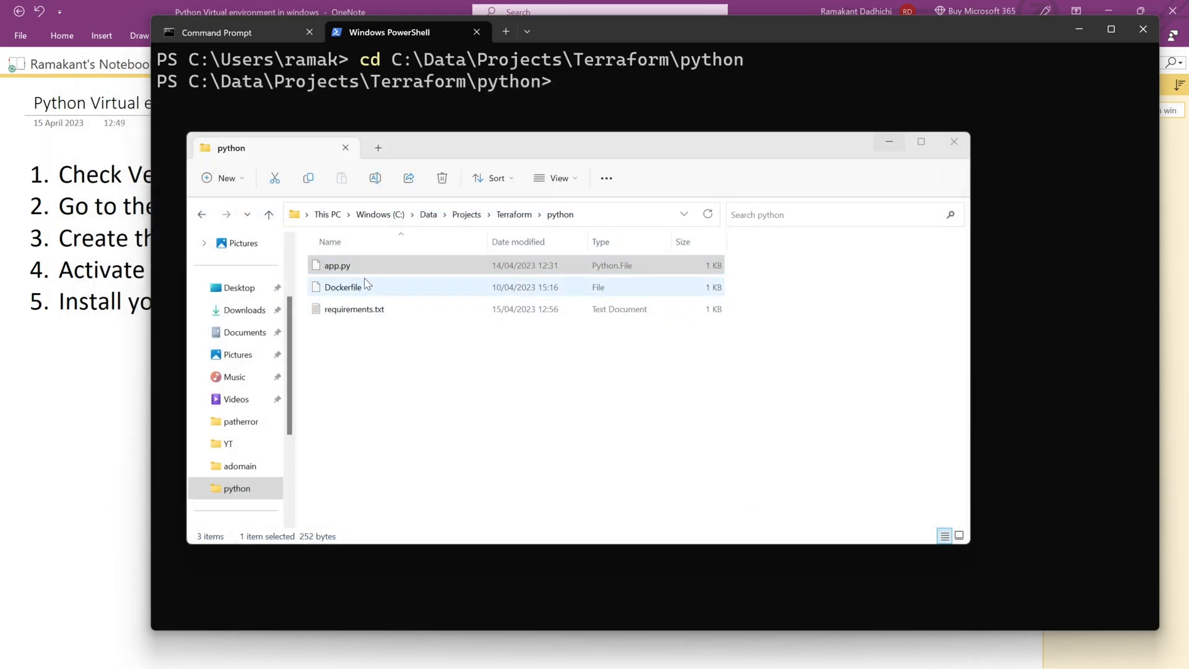
# List the project folder with dir and create the virtual environment with python -m venv myflaskvenv.
pyautogui.click(616, 215)
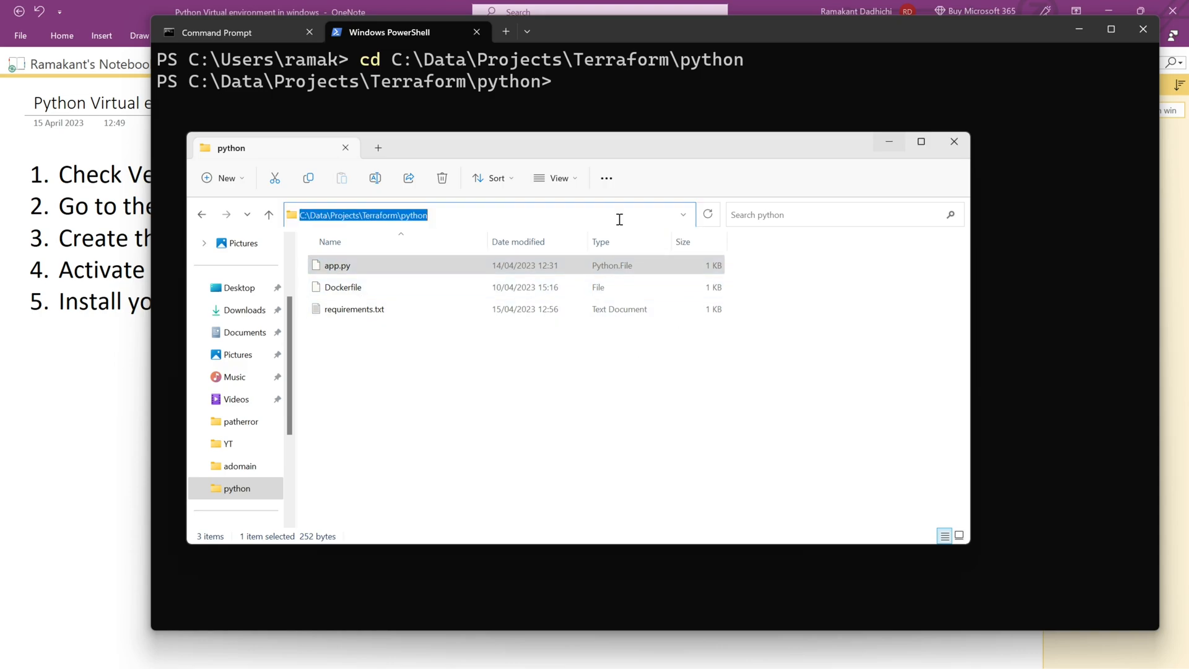
pyautogui.click(604, 113)
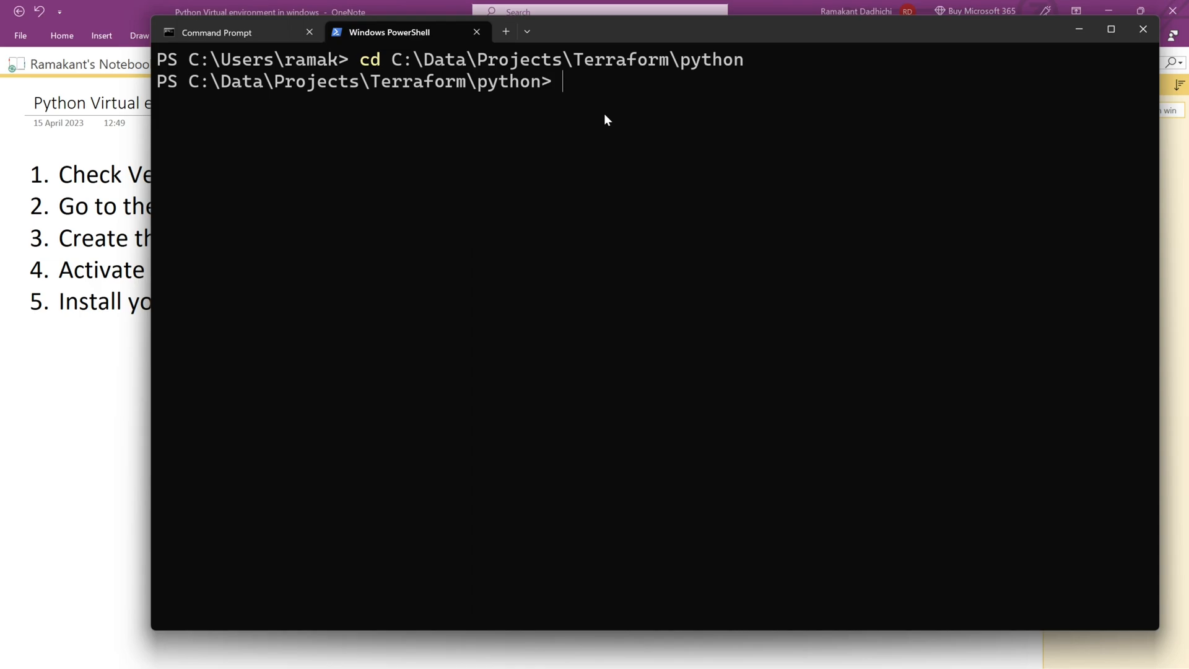
pyautogui.write('dir')
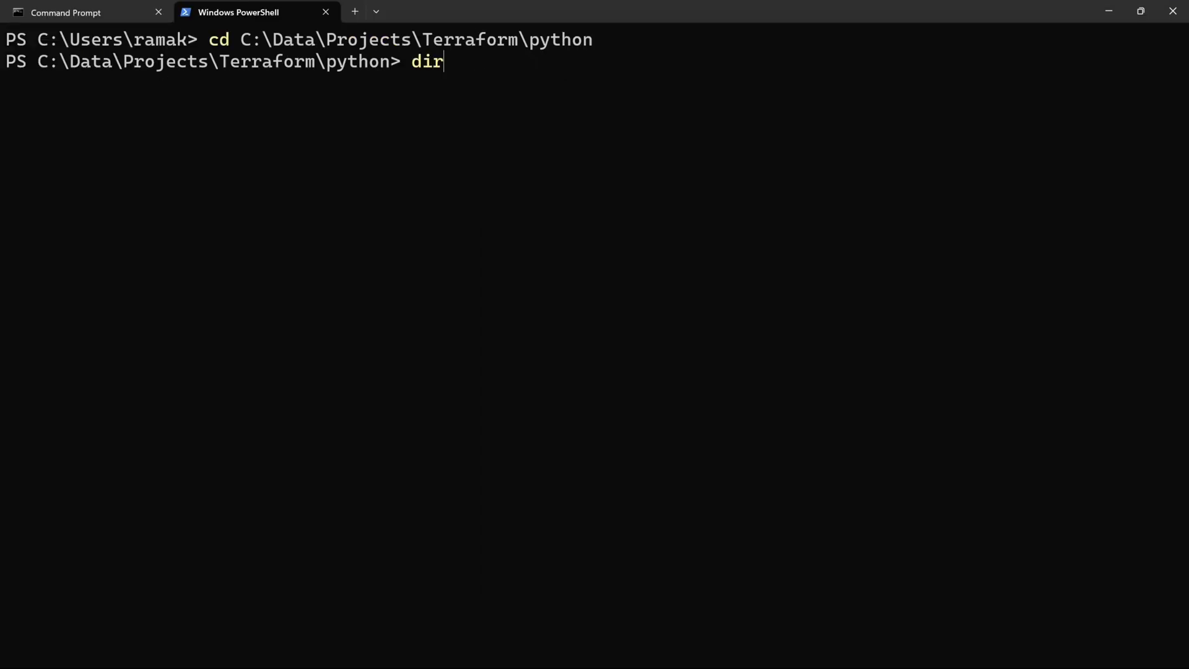
pyautogui.press('Return')
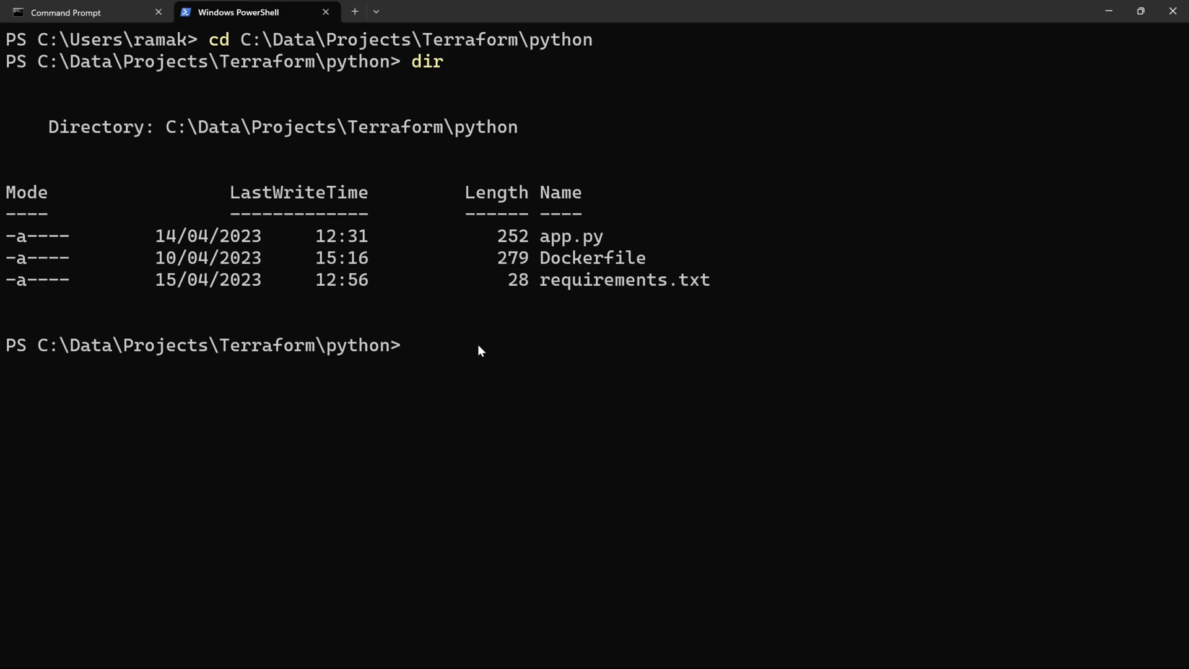
pyautogui.write('python ')
pyautogui.write('-m ')
pyautogui.write('venv ')
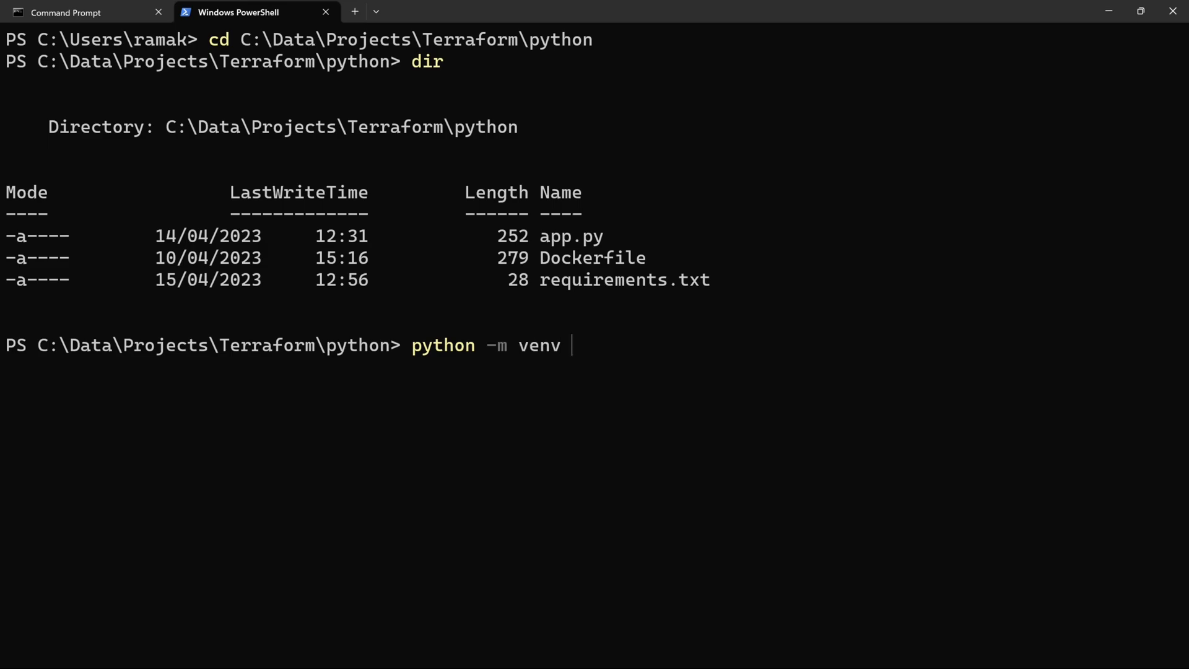
pyautogui.write('myfl')
pyautogui.write('ask')
pyautogui.write('venv')
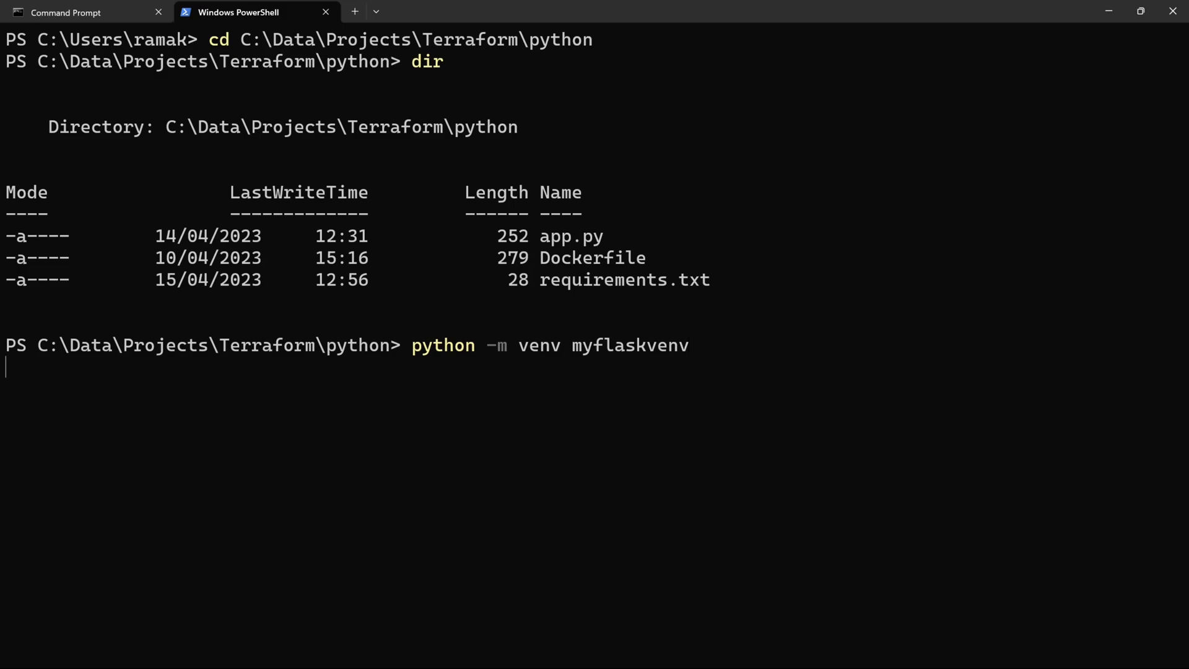
pyautogui.press('Return')
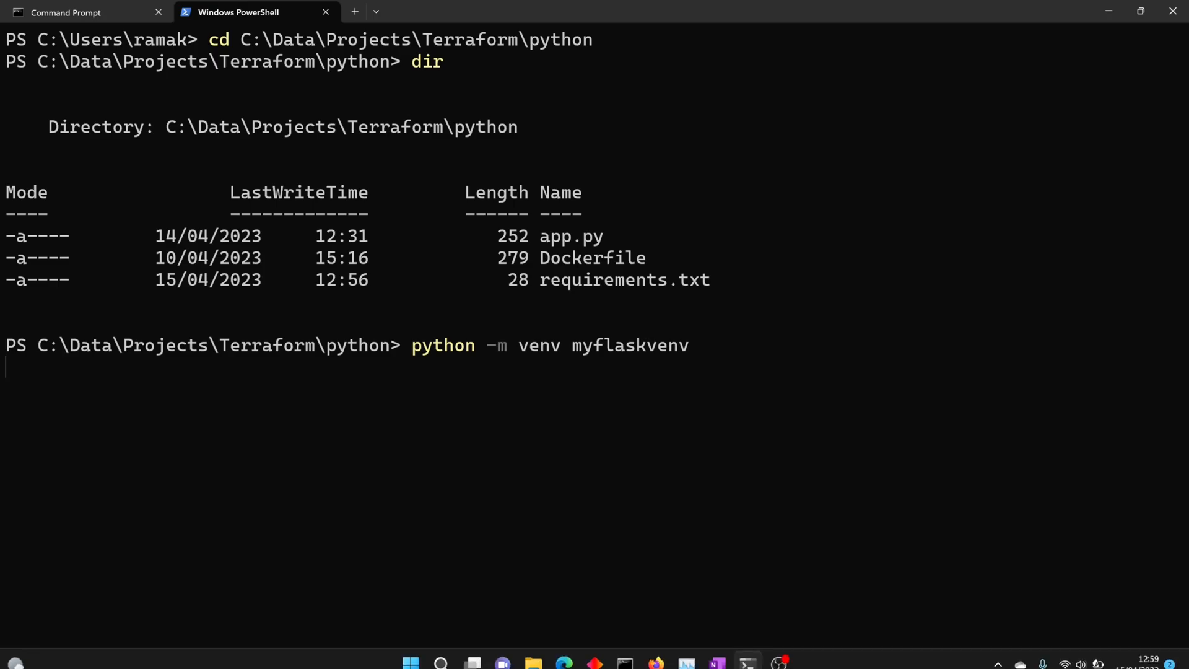
pyautogui.click(534, 652)
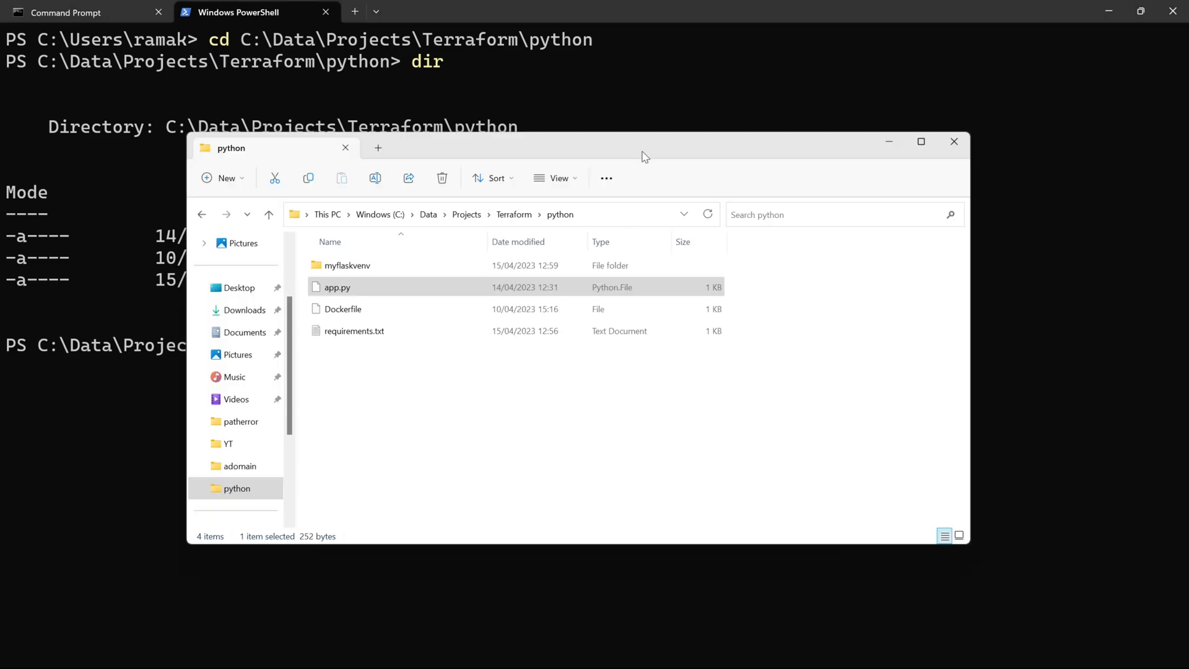
pyautogui.moveTo(646, 157); pyautogui.dragTo(848, 406)
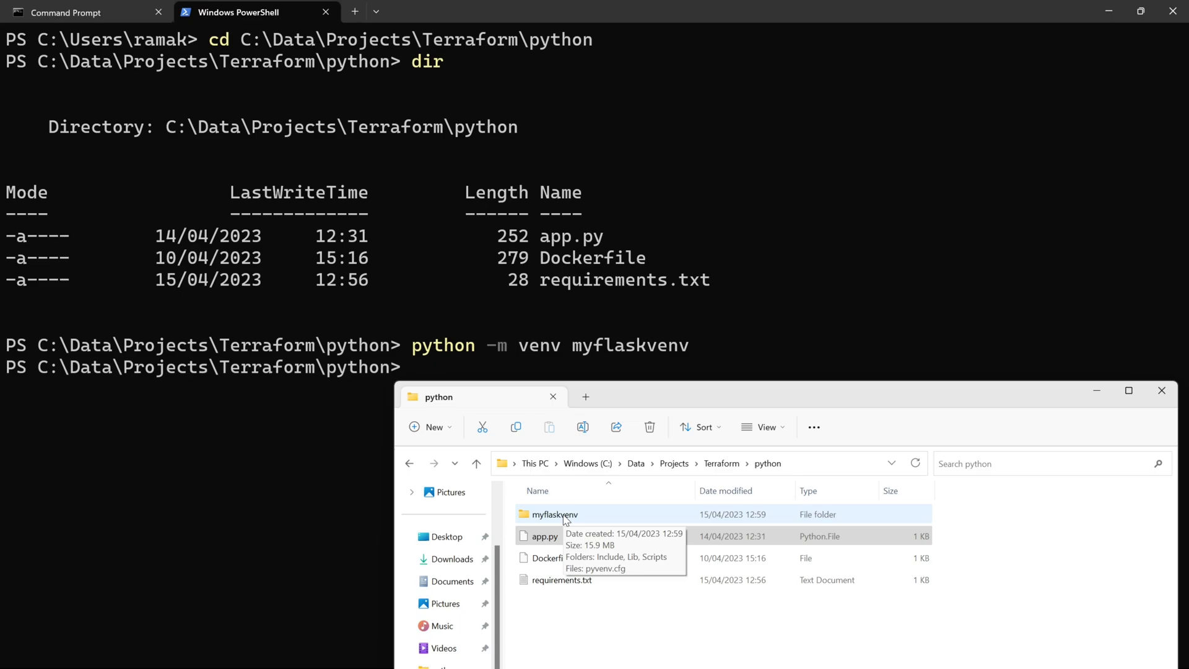
pyautogui.moveTo(679, 405); pyautogui.dragTo(612, 152)
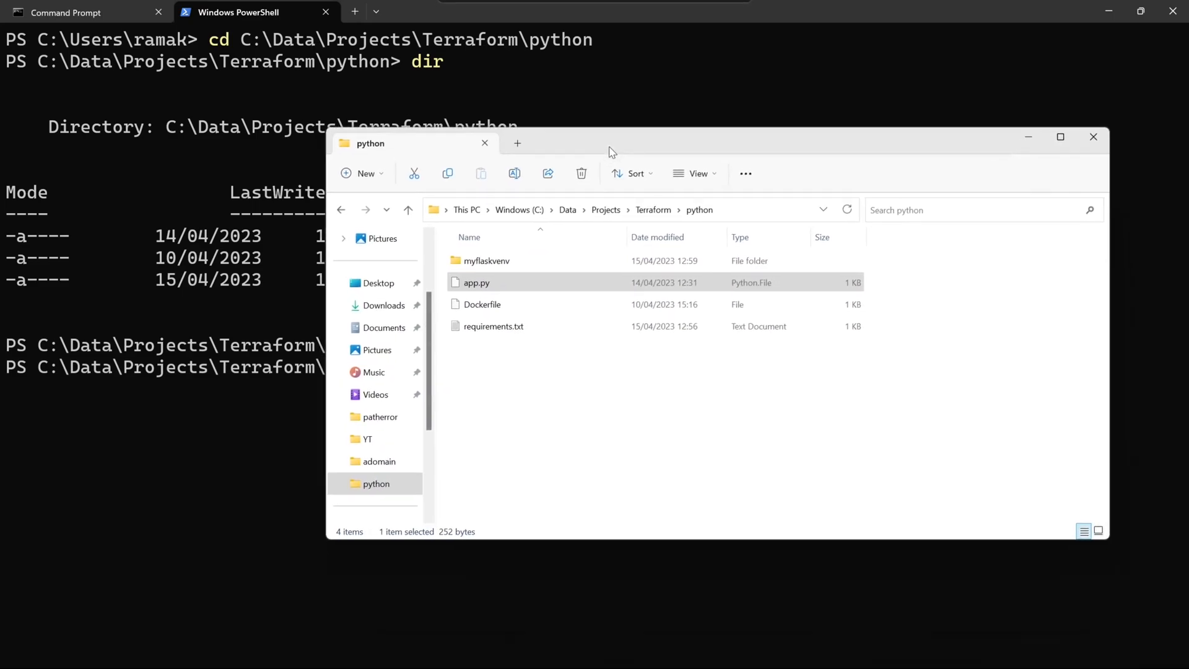
pyautogui.click(530, 436)
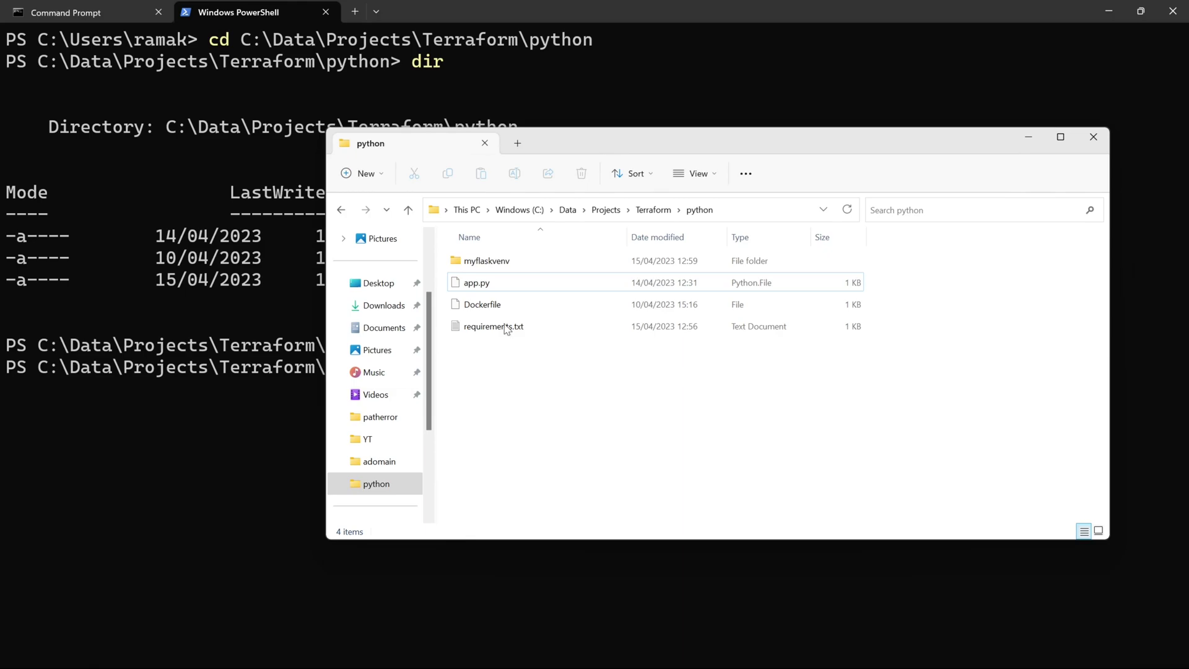
pyautogui.doubleClick(485, 261)
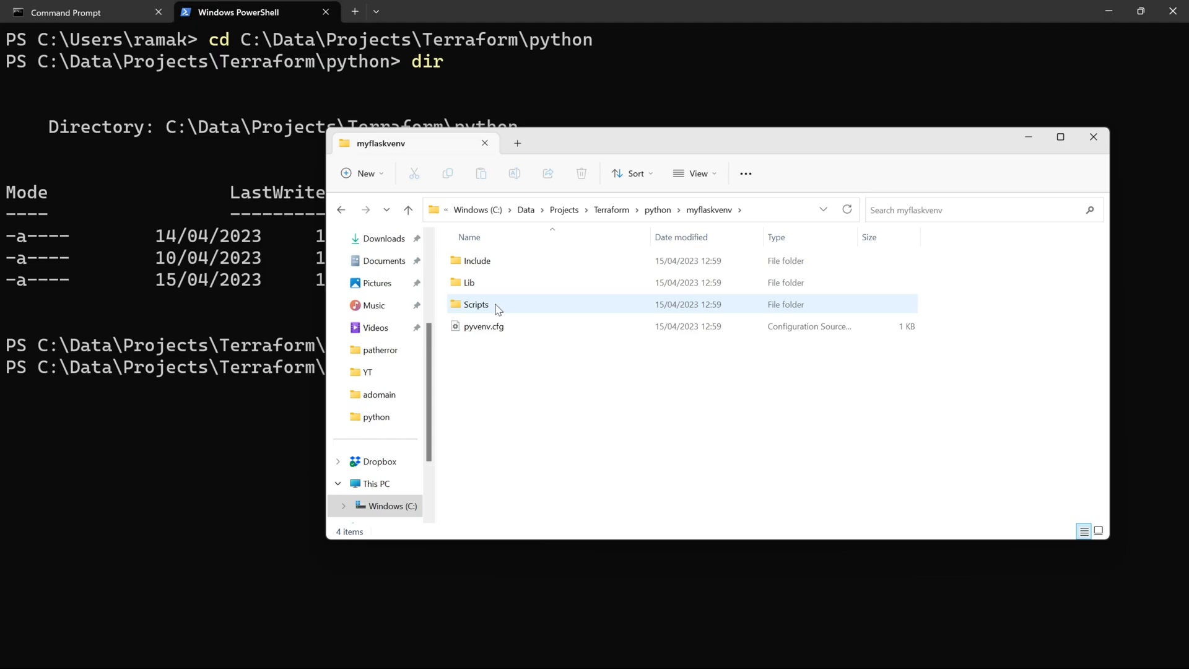
pyautogui.doubleClick(476, 305)
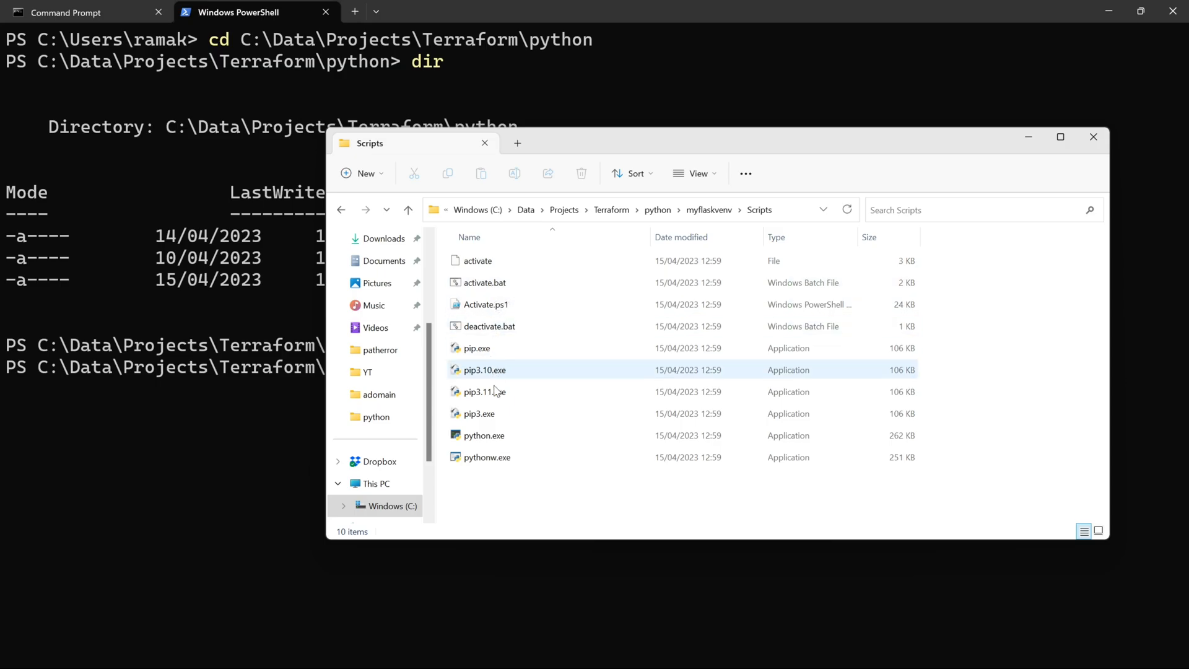
pyautogui.click(699, 212)
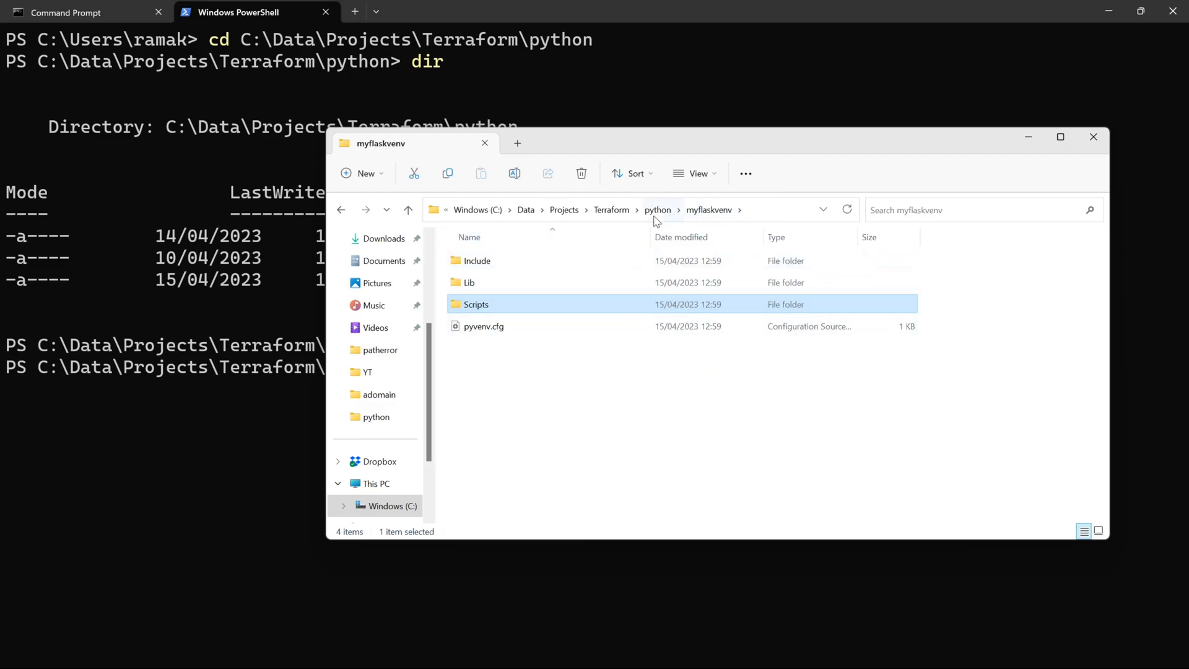
pyautogui.click(658, 210)
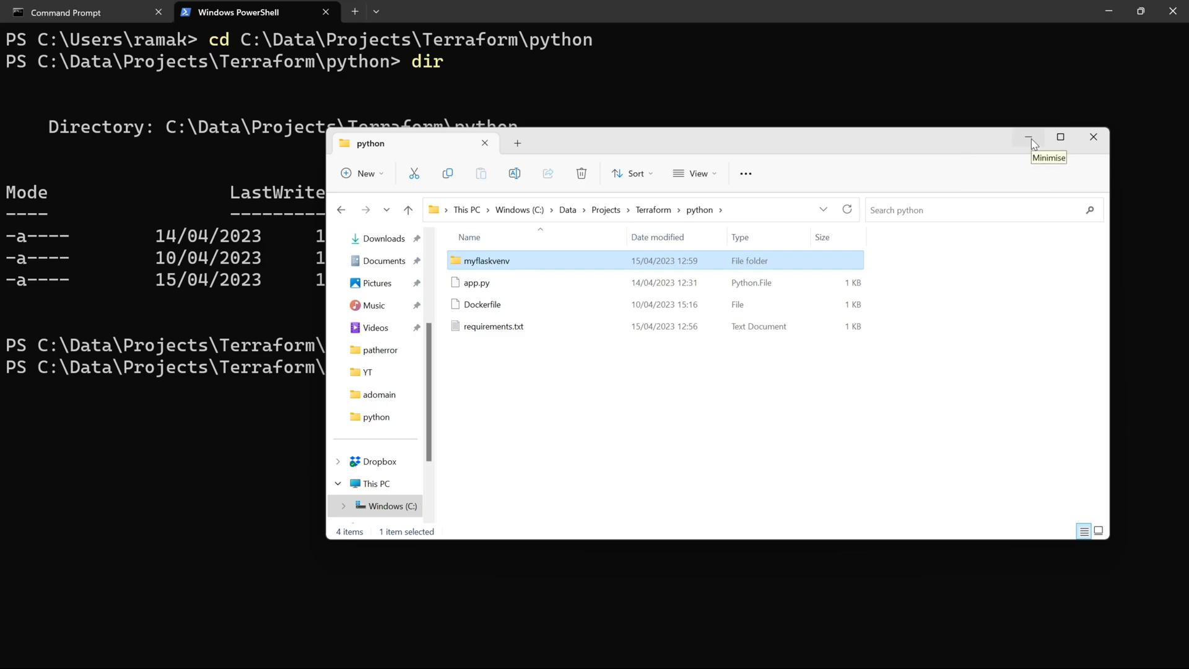
pyautogui.click(1031, 139)
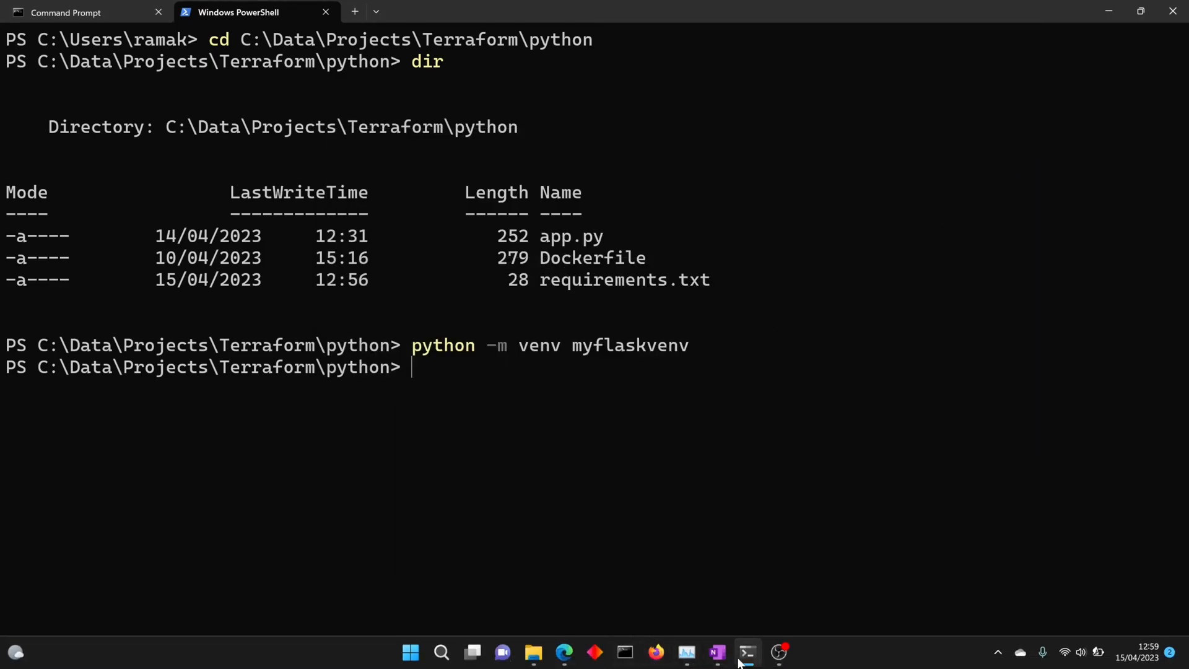
pyautogui.click(718, 653)
pyautogui.click(228, 207)
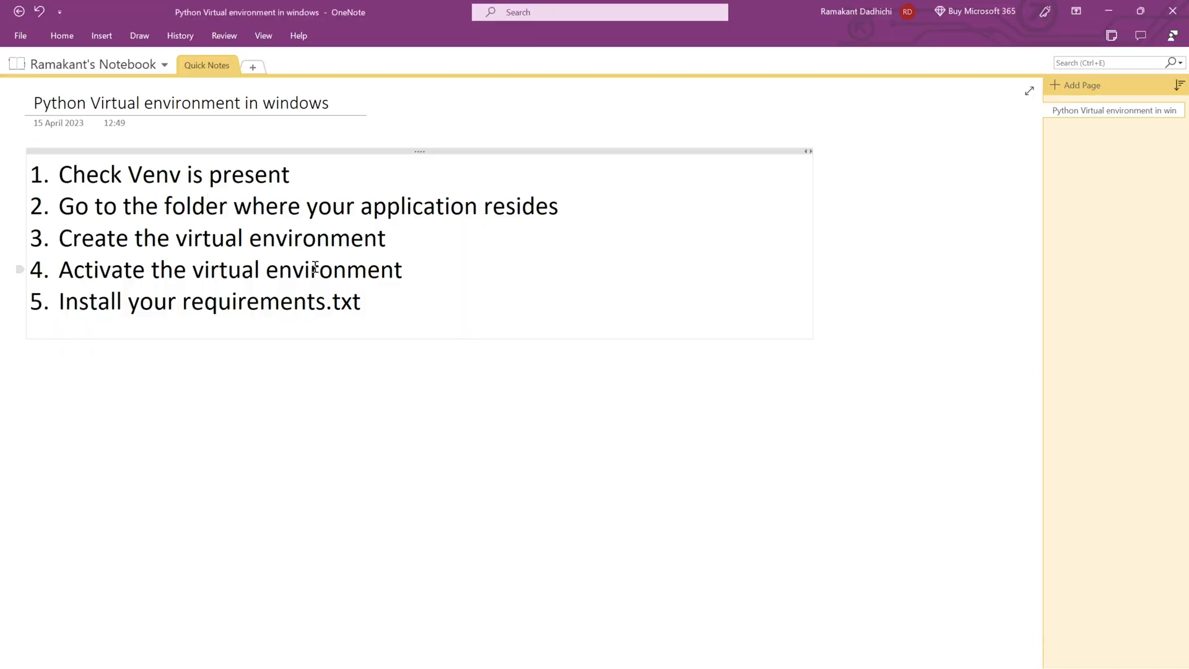
pyautogui.moveTo(403, 271); pyautogui.dragTo(60, 270)
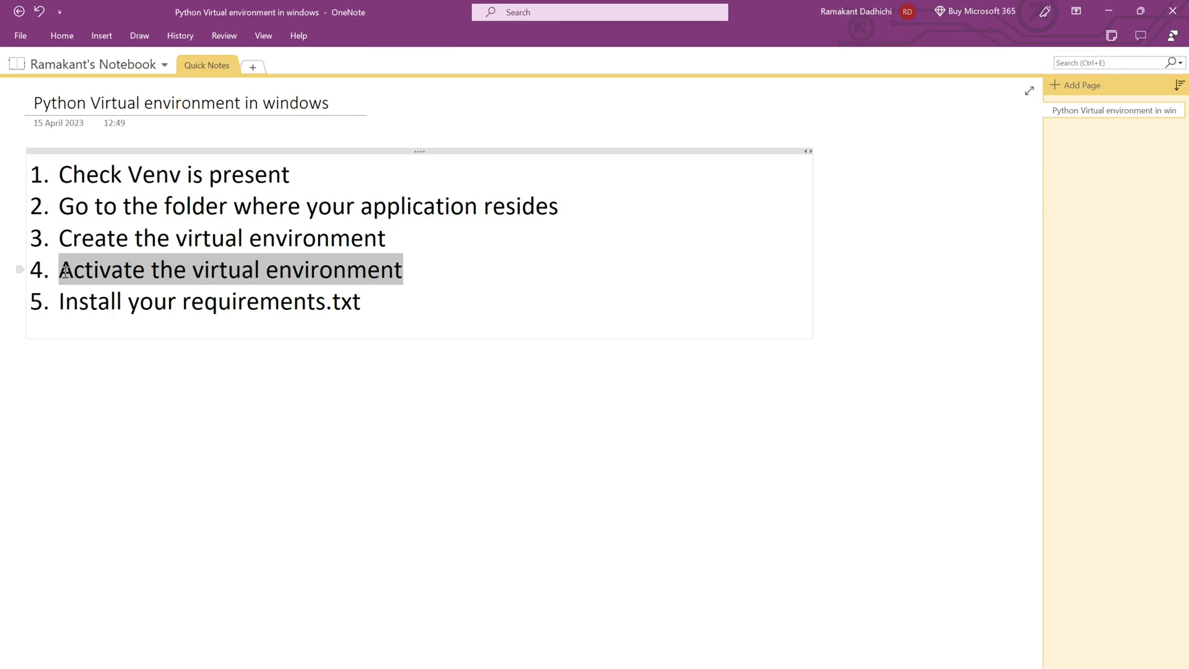
pyautogui.click(500, 530)
pyautogui.moveTo(768, 660)
pyautogui.moveTo(596, 662)
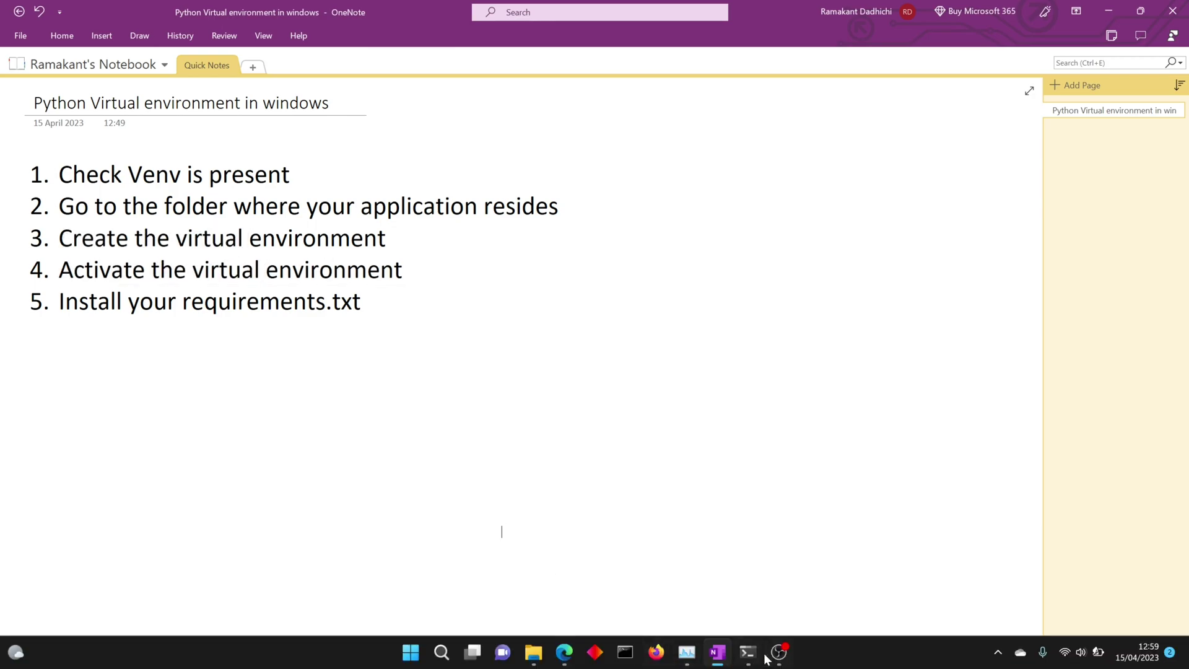
pyautogui.click(747, 653)
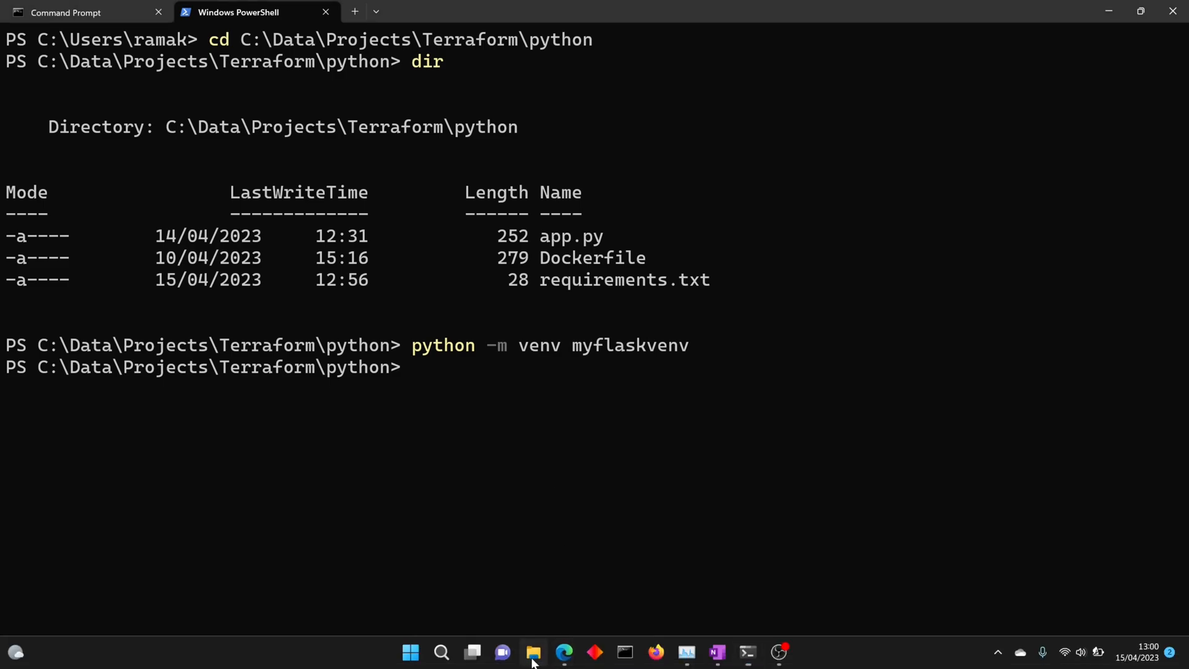
pyautogui.click(534, 651)
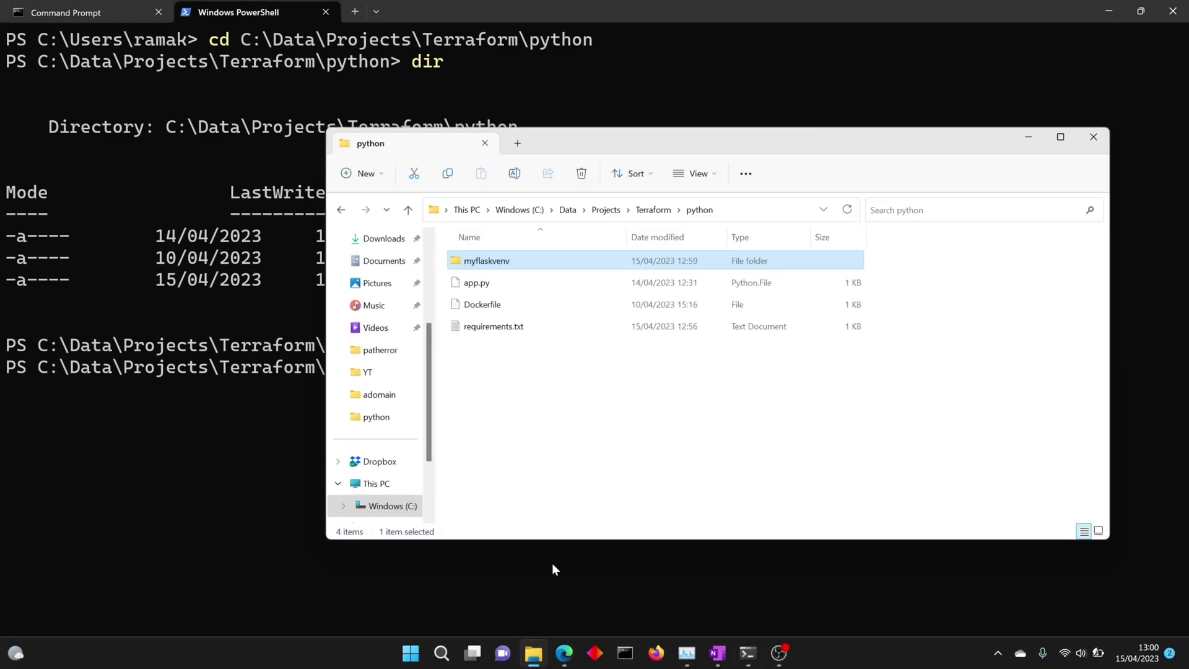
pyautogui.doubleClick(495, 265)
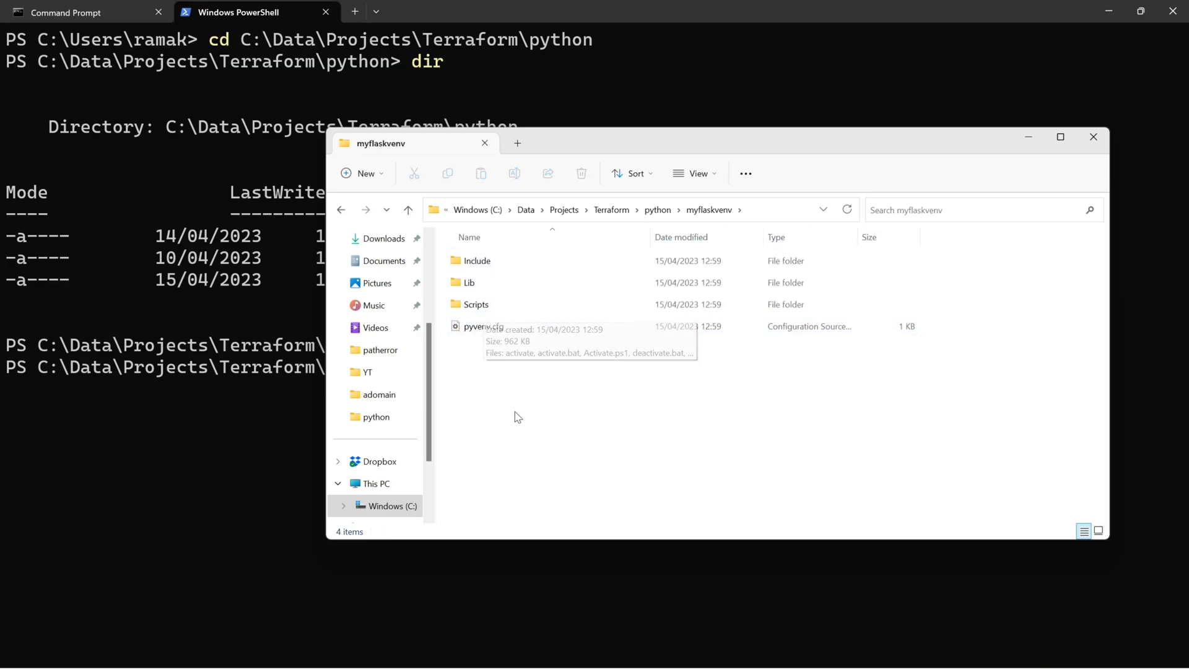
pyautogui.click(275, 432)
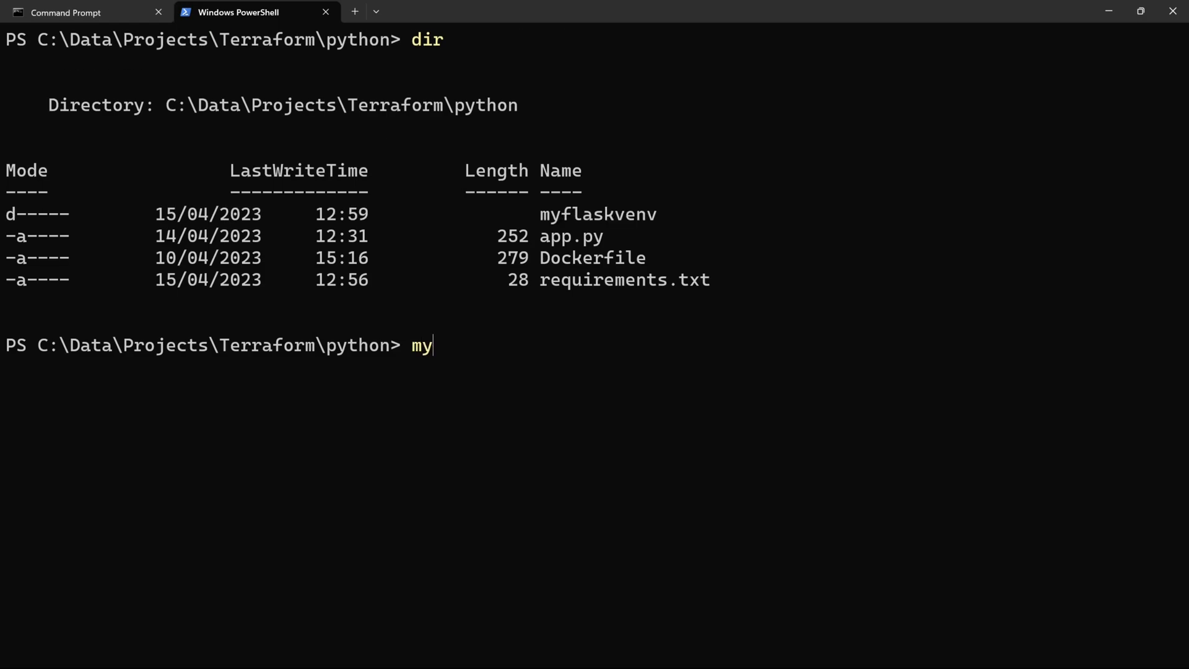
pyautogui.write('fl')
pyautogui.write('ask')
pyautogui.write('ven')
pyautogui.write('v')
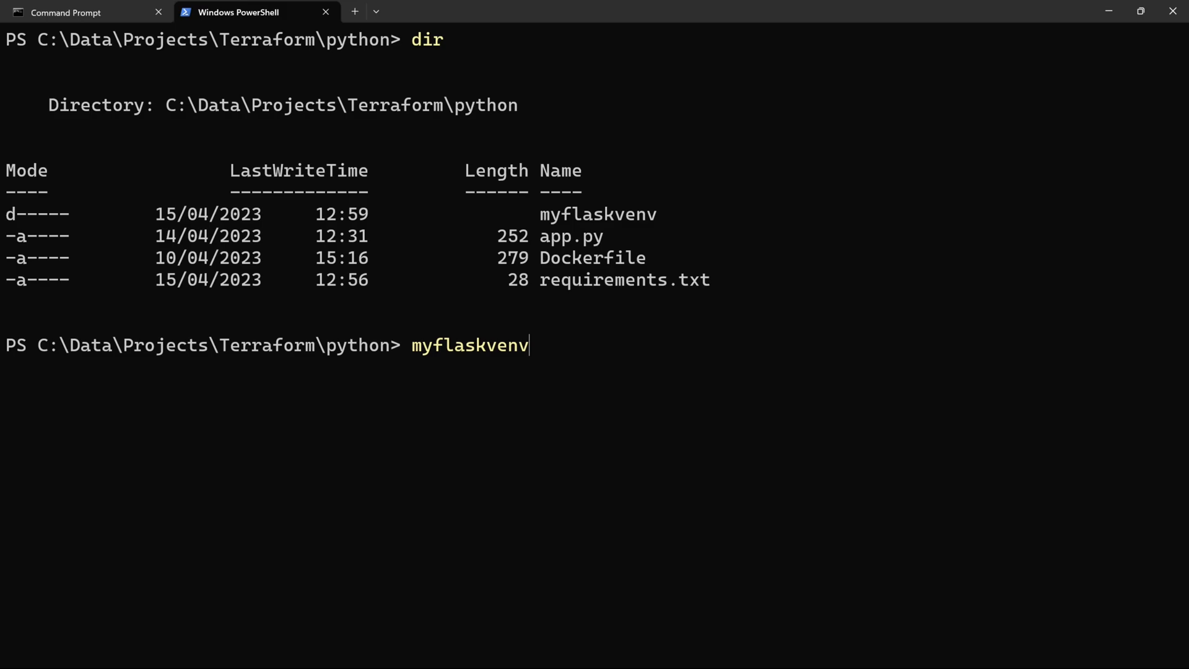
pyautogui.write('\\')
pyautogui.write('Scr')
pyautogui.write('ipts')
pyautogui.write('\\a')
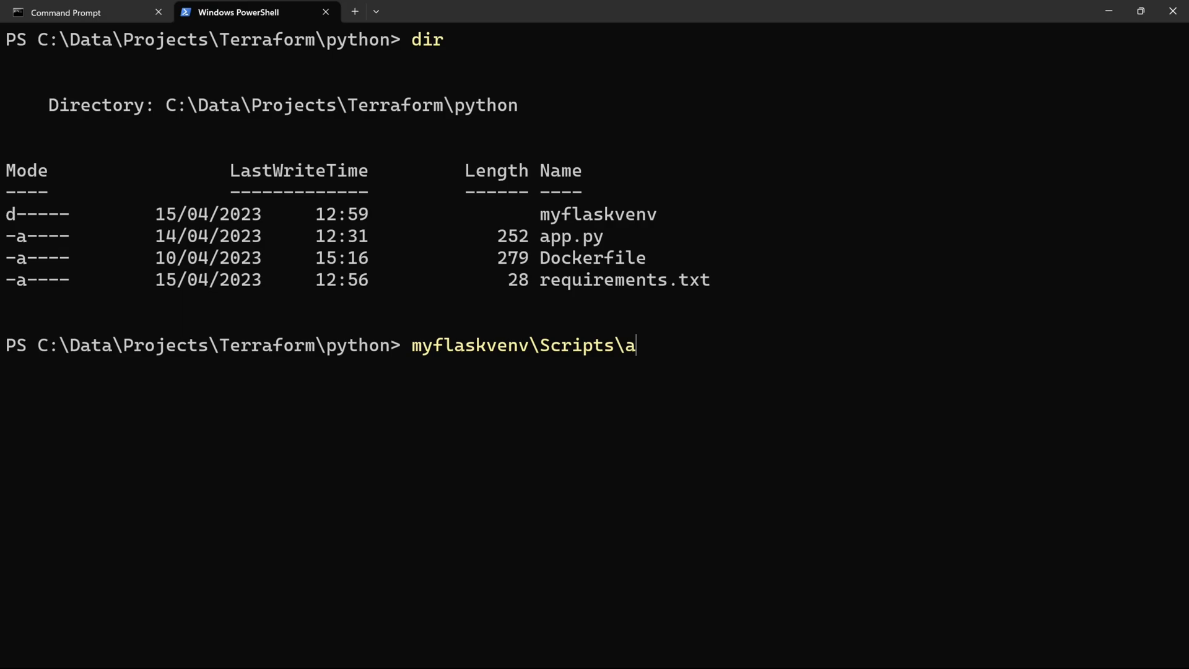
pyautogui.write('ctivate')
# Run myflaskvenv\Scripts\activate, which fails with a scripts-disabled SecurityError.
pyautogui.press('Return')
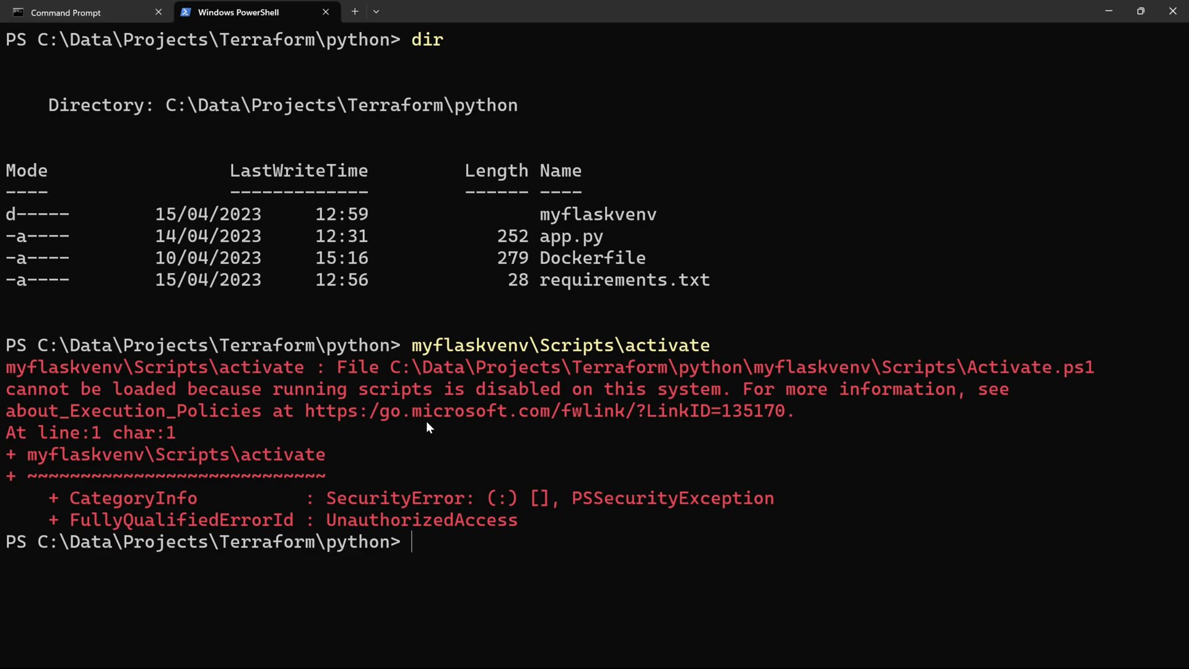
# In the Command Prompt tab run dir and .\myflaskvenv\Scripts\activate successfully, then return to PowerShell.
pyautogui.hotkey('ctrl', 'Tab')
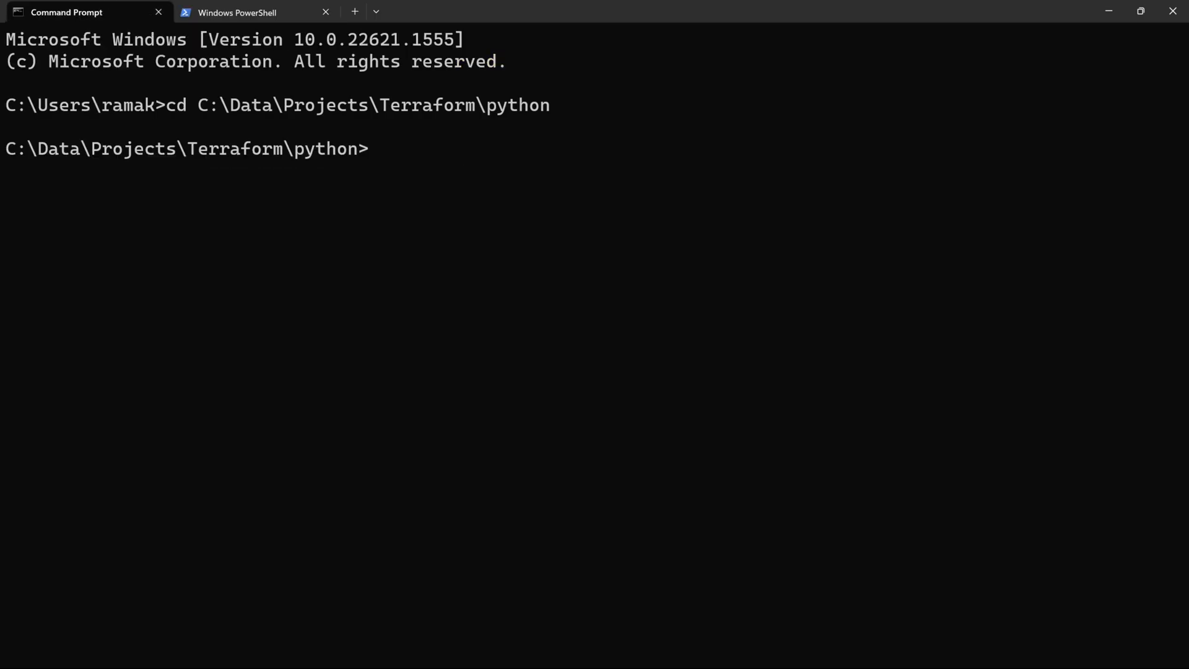
pyautogui.write('dir')
pyautogui.press('Return')
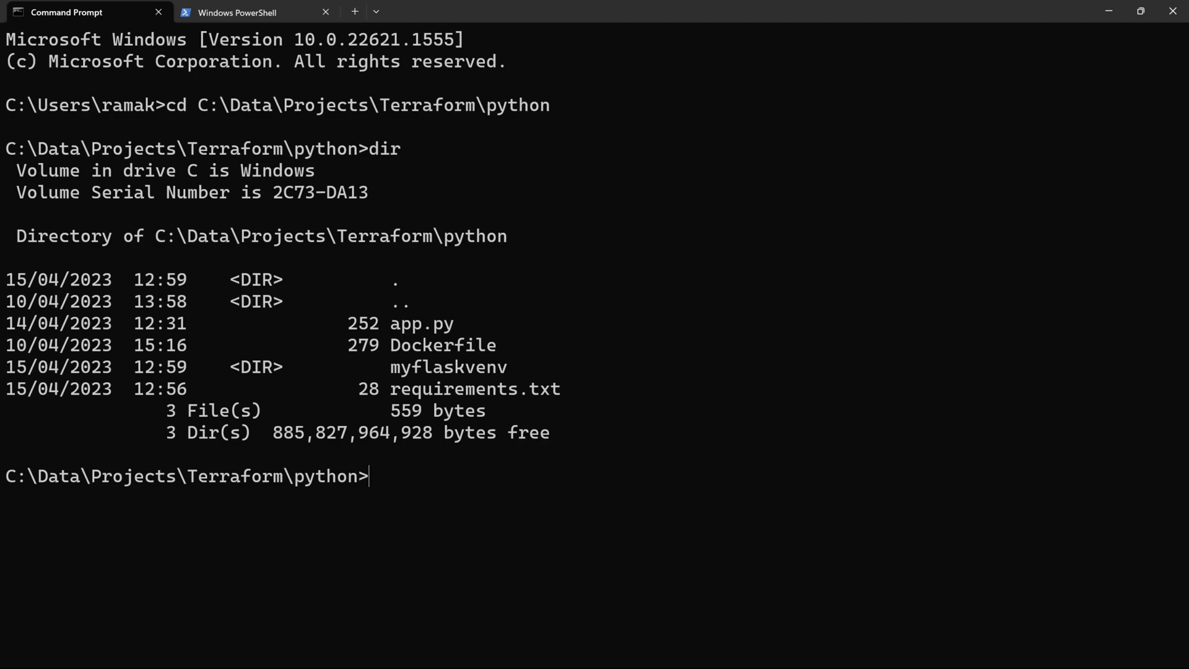
pyautogui.write('.\\')
pyautogui.write('my')
pyautogui.write('flask')
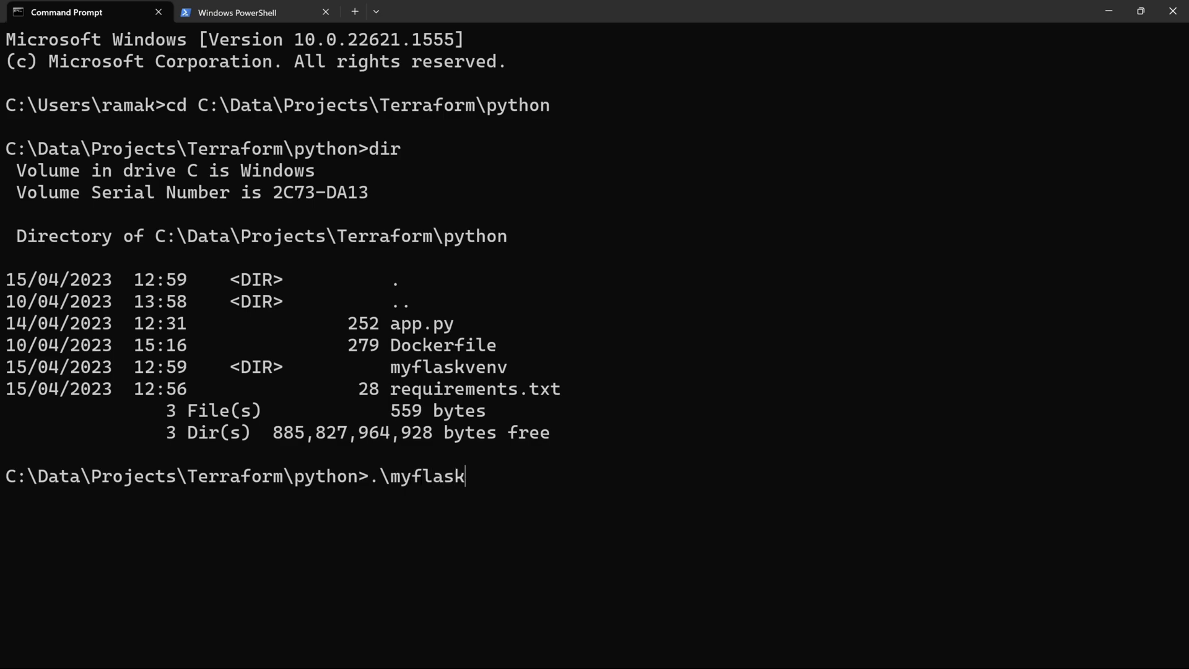
pyautogui.write('venv\\')
pyautogui.write('S')
pyautogui.write('cripts')
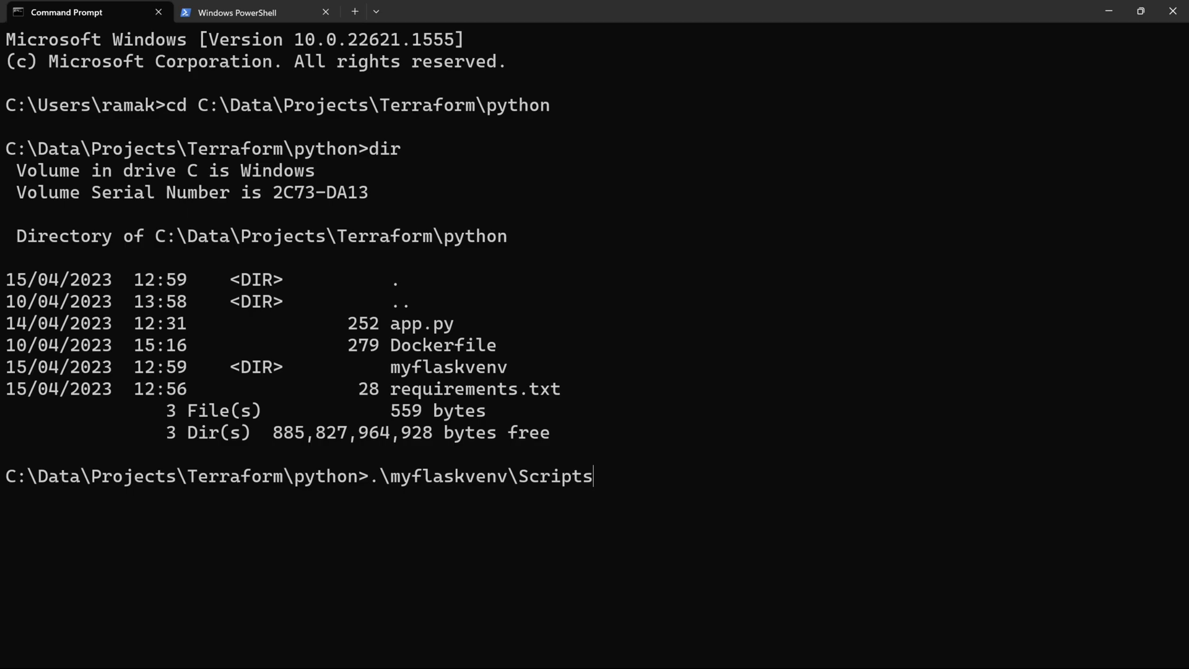
pyautogui.write('\\act')
pyautogui.write('ivate')
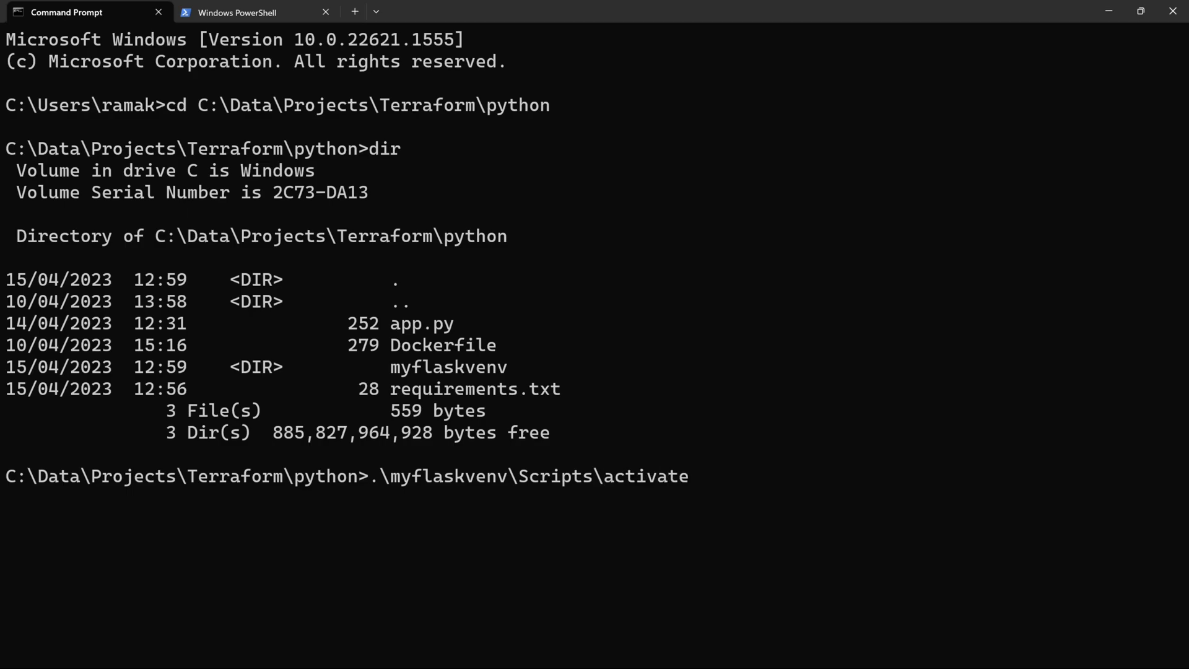
pyautogui.press('Return')
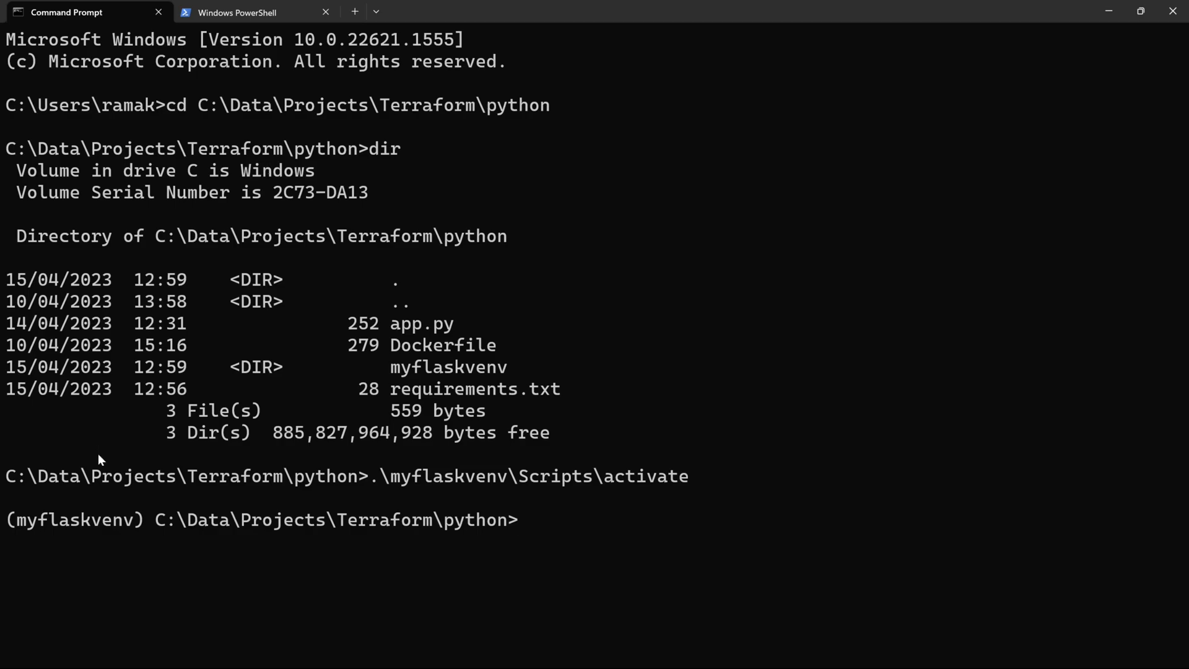
pyautogui.hotkey('ctrl', 'Tab')
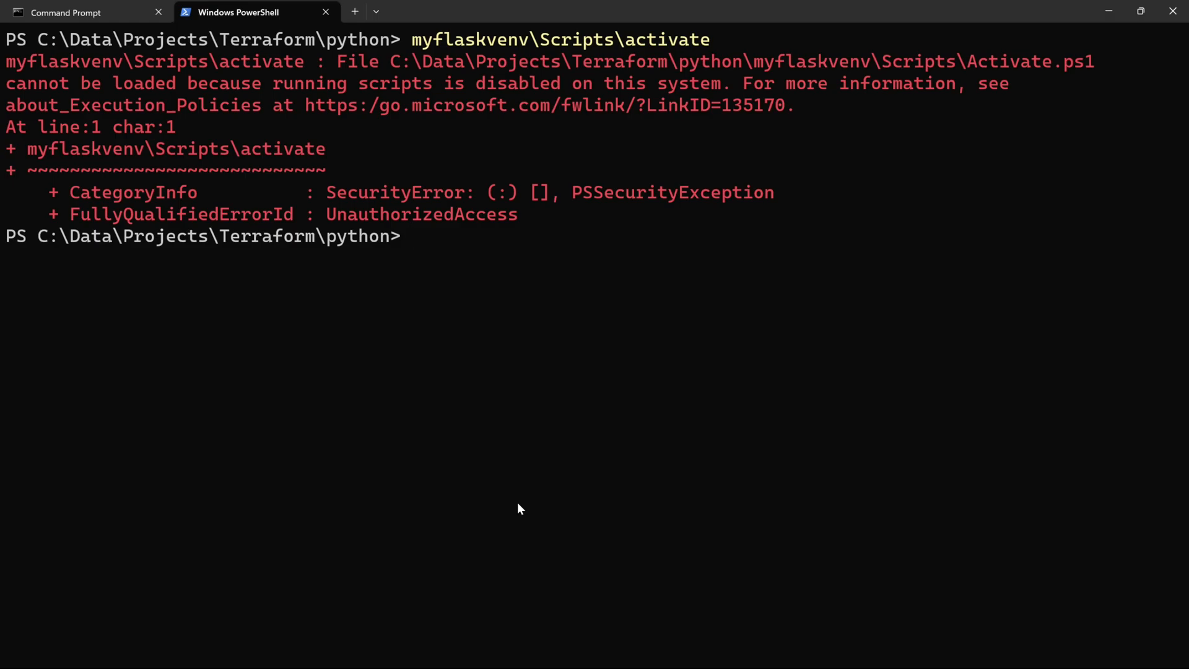
pyautogui.write('Set')
pyautogui.write('-exec')
pyautogui.write('ution')
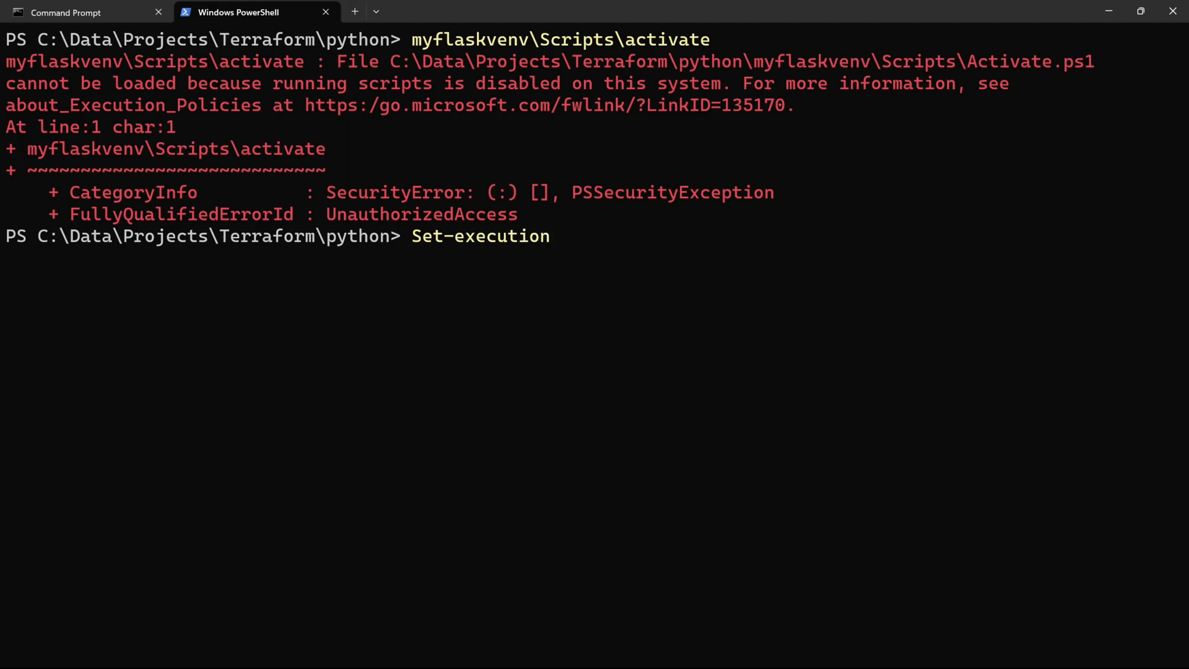
pyautogui.write('Po')
pyautogui.write('licy')
# Run Set-ExecutionPolicy RemoteSigned (denied registry access), then launch Windows PowerShell as administrator.
pyautogui.press('Left')
pyautogui.press('Left')
pyautogui.press('Left')
pyautogui.press('Left')
pyautogui.press('Left')
pyautogui.press('Left')
pyautogui.press('Left')
pyautogui.press('Right')
pyautogui.press('Right')
pyautogui.press('Right')
pyautogui.press('BackSpace')
pyautogui.write('E')
pyautogui.press('Right')
pyautogui.press('Right')
pyautogui.press('Right')
pyautogui.press('Right')
pyautogui.press('Right')
pyautogui.press('Right')
pyautogui.press('Right')
pyautogui.write('R')
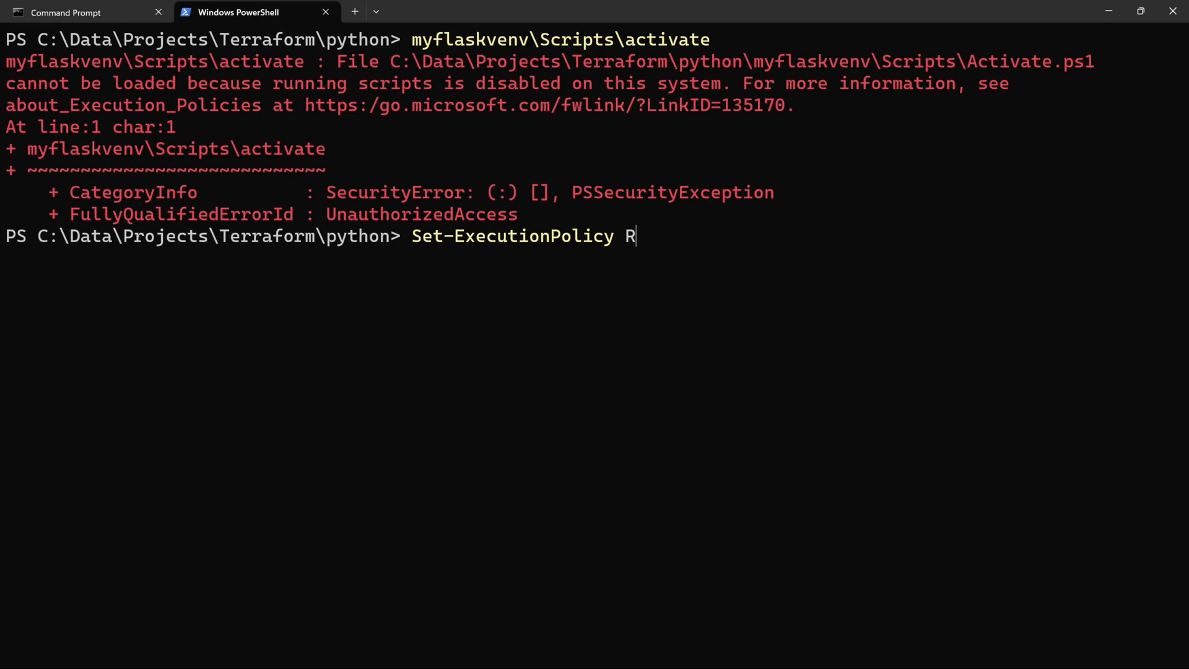
pyautogui.write('emot')
pyautogui.write('eSig')
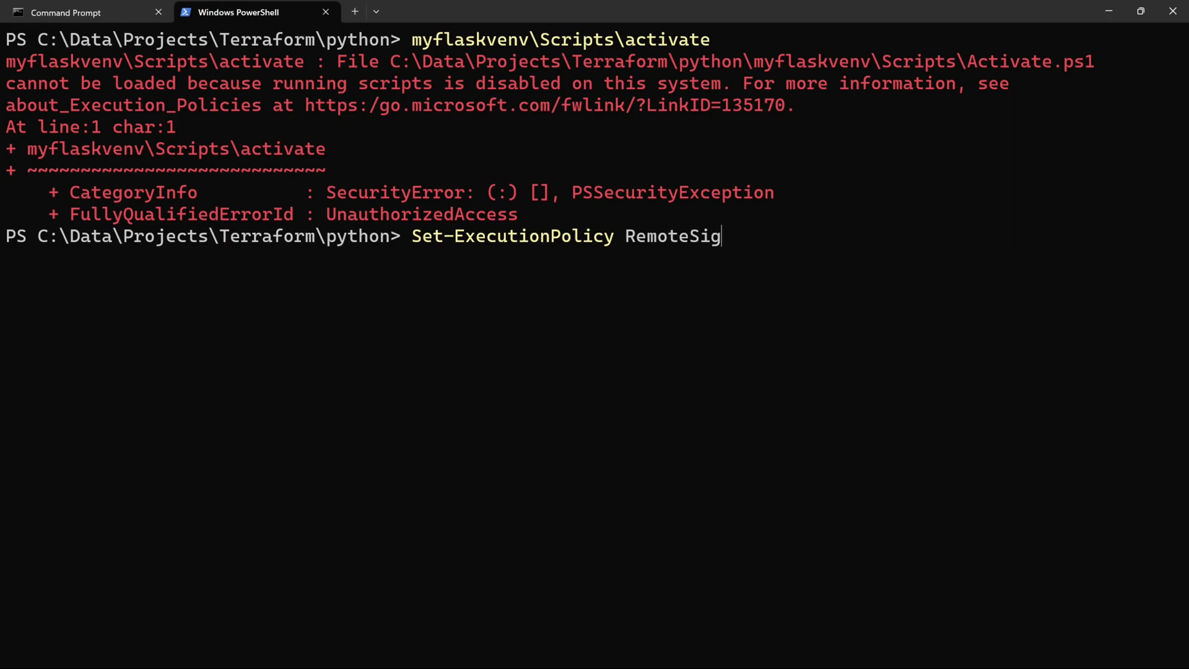
pyautogui.write('ned')
pyautogui.press('Return')
pyautogui.write('powershe')
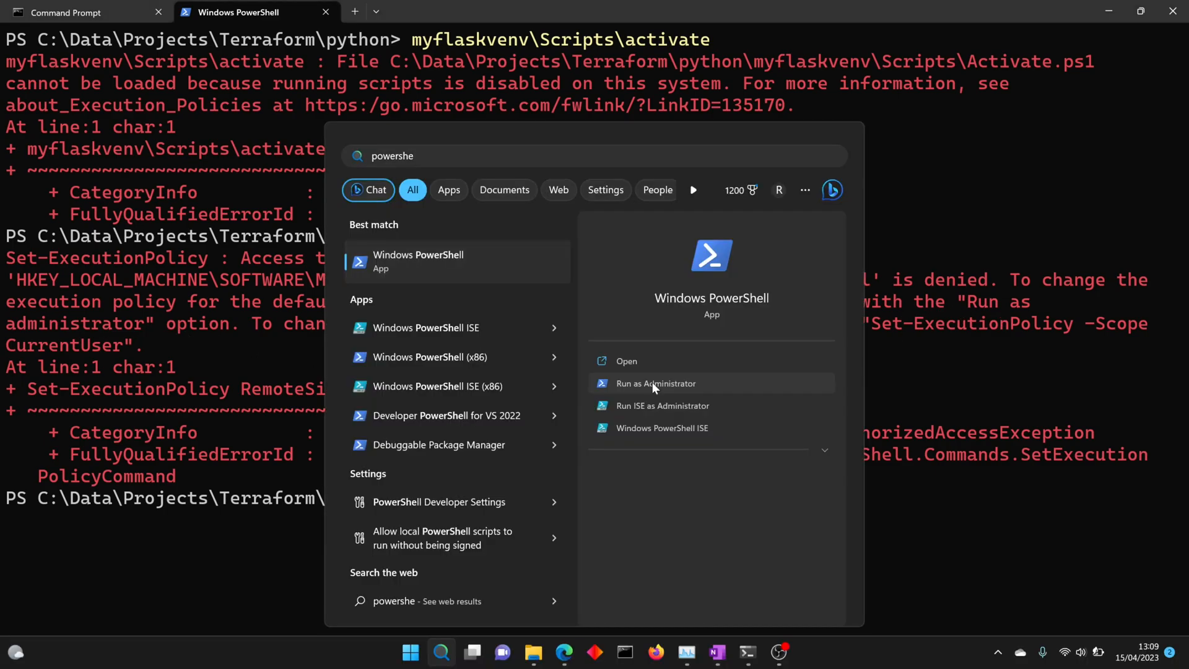
pyautogui.click(652, 382)
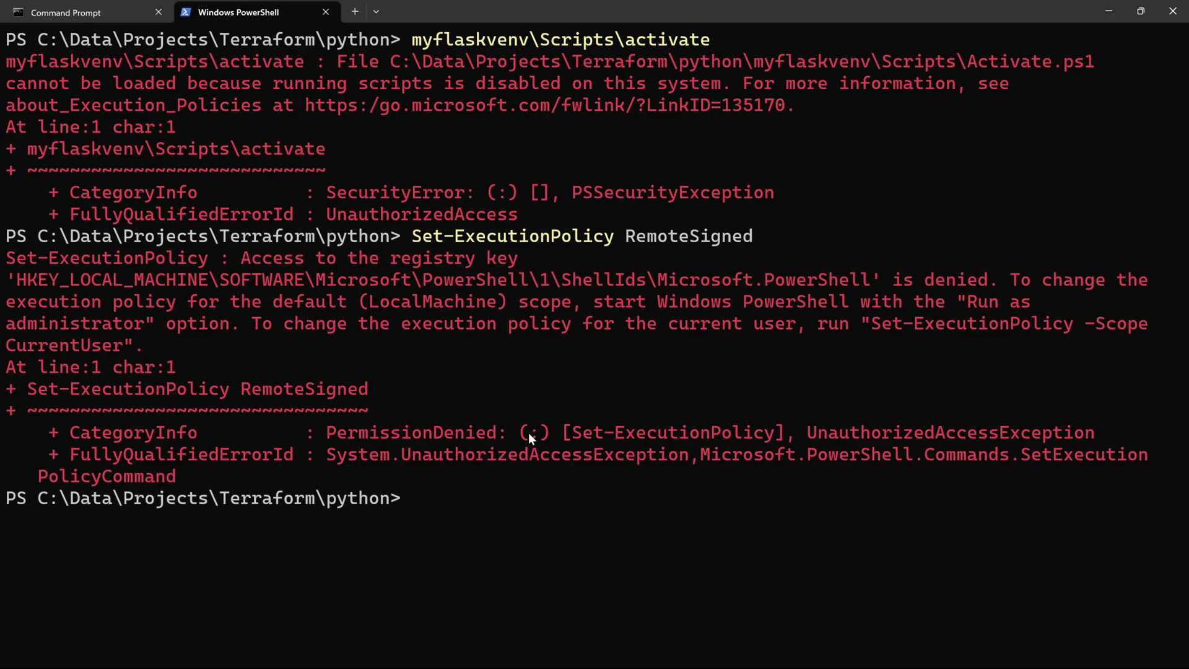
# Maximize the admin PowerShell, cd into the copied python project folder path and run dir.
pyautogui.doubleClick(373, 63)
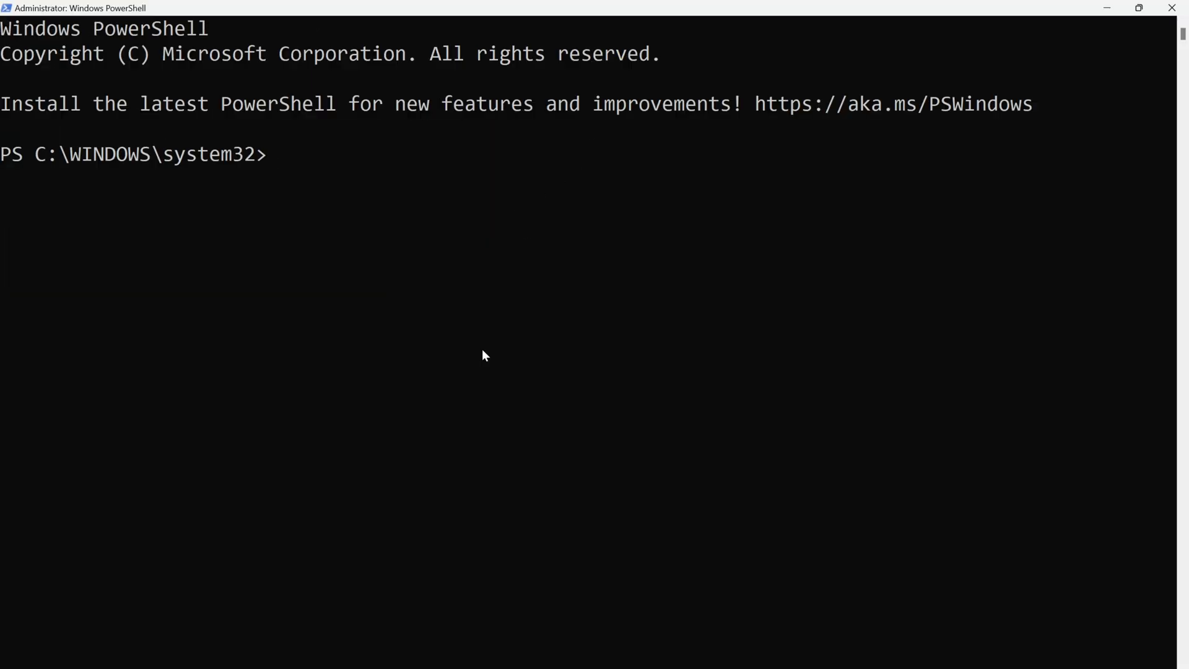
pyautogui.write('cd')
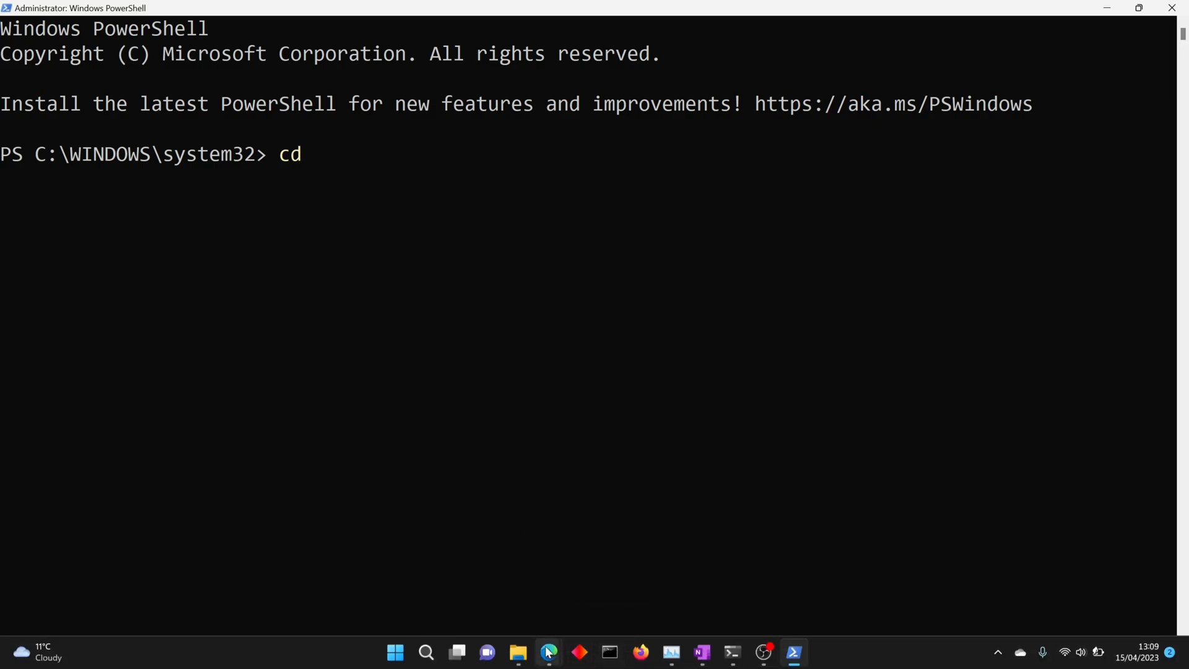
pyautogui.click(518, 652)
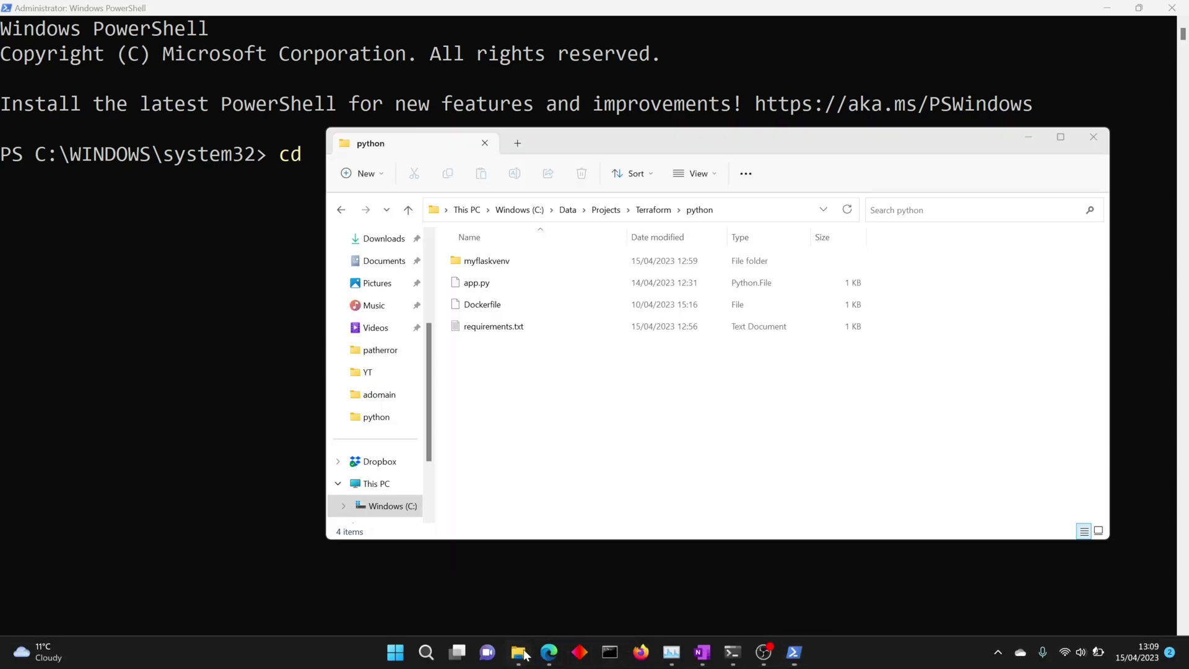
pyautogui.click(733, 213)
pyautogui.hotkey('ctrl', 'c')
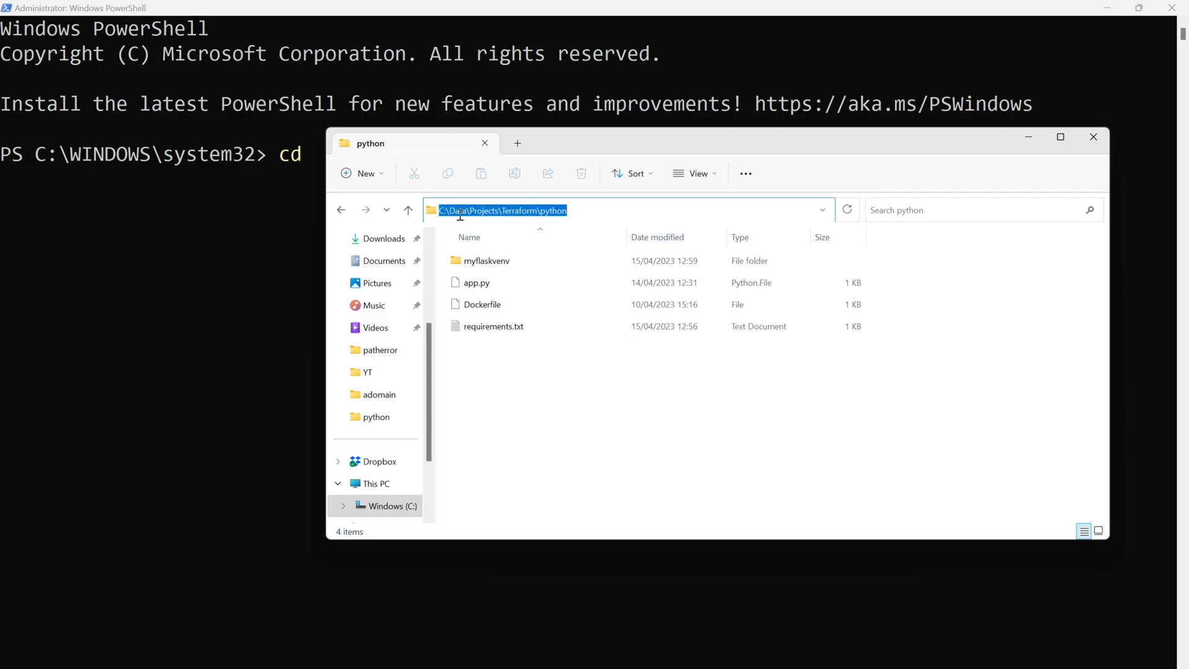
pyautogui.click(294, 228)
pyautogui.hotkey('ctrl', 'v')
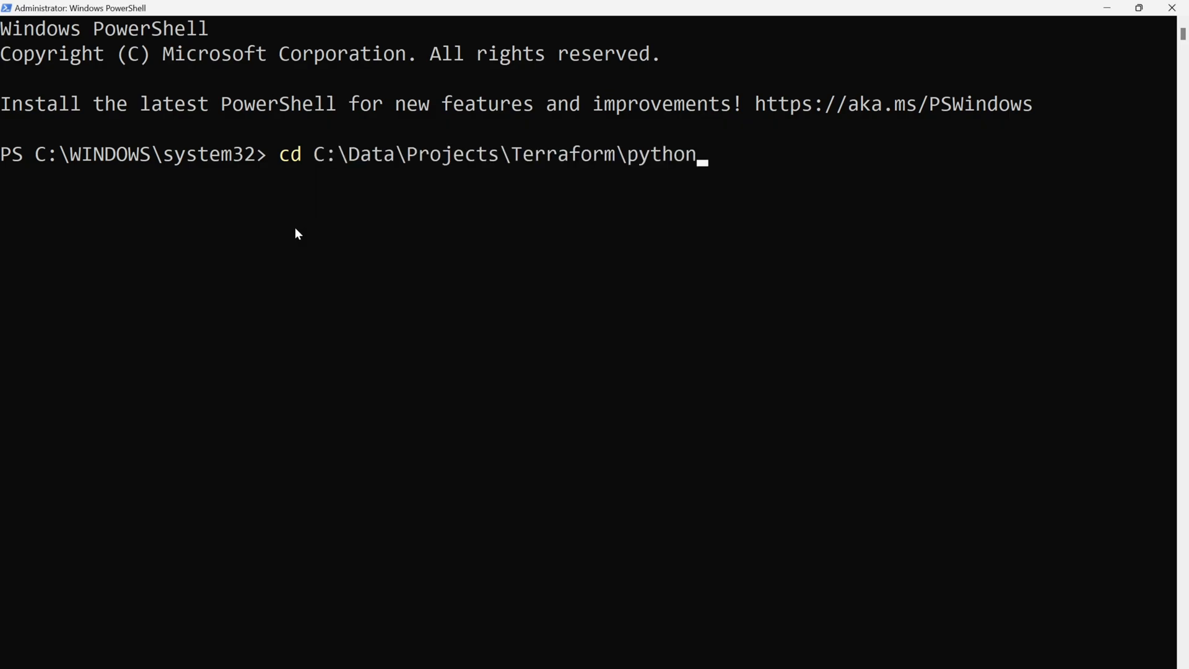
pyautogui.press('Return')
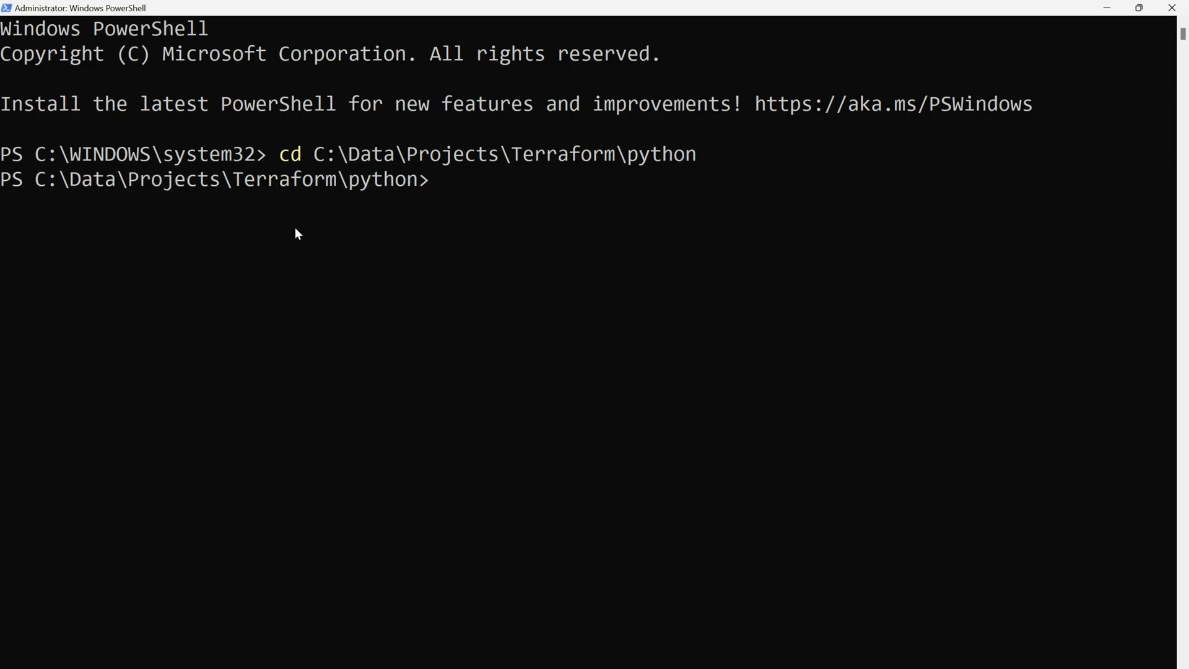
pyautogui.write('dir')
pyautogui.press('Return')
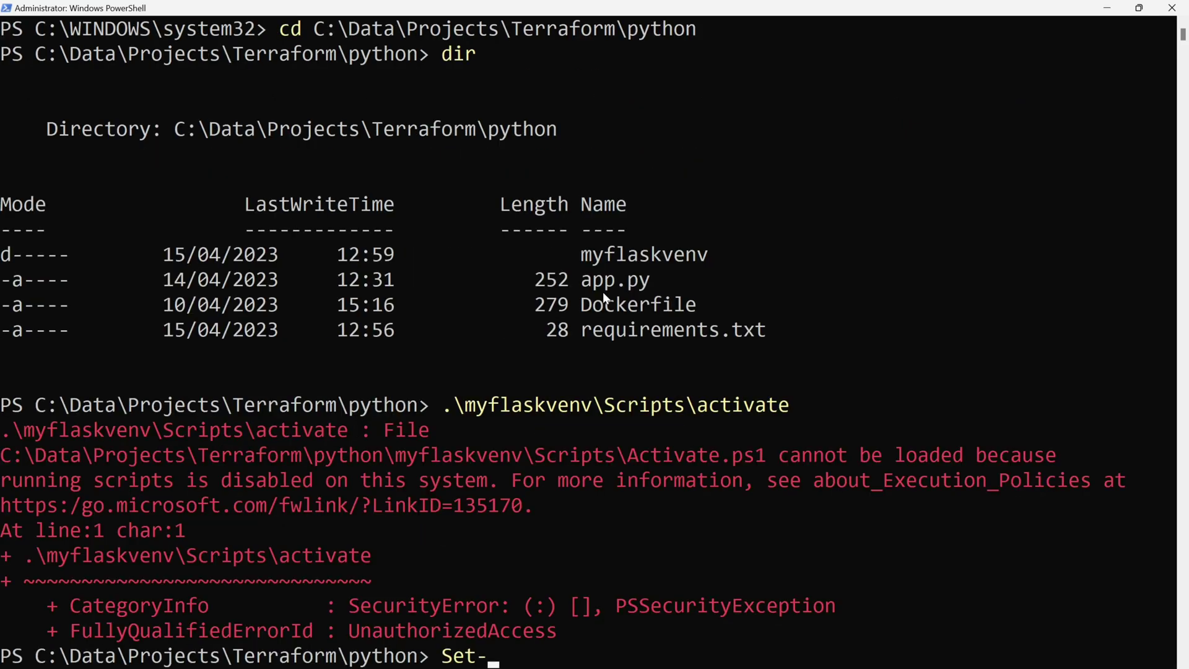
pyautogui.write('Exe')
pyautogui.write('cutionP')
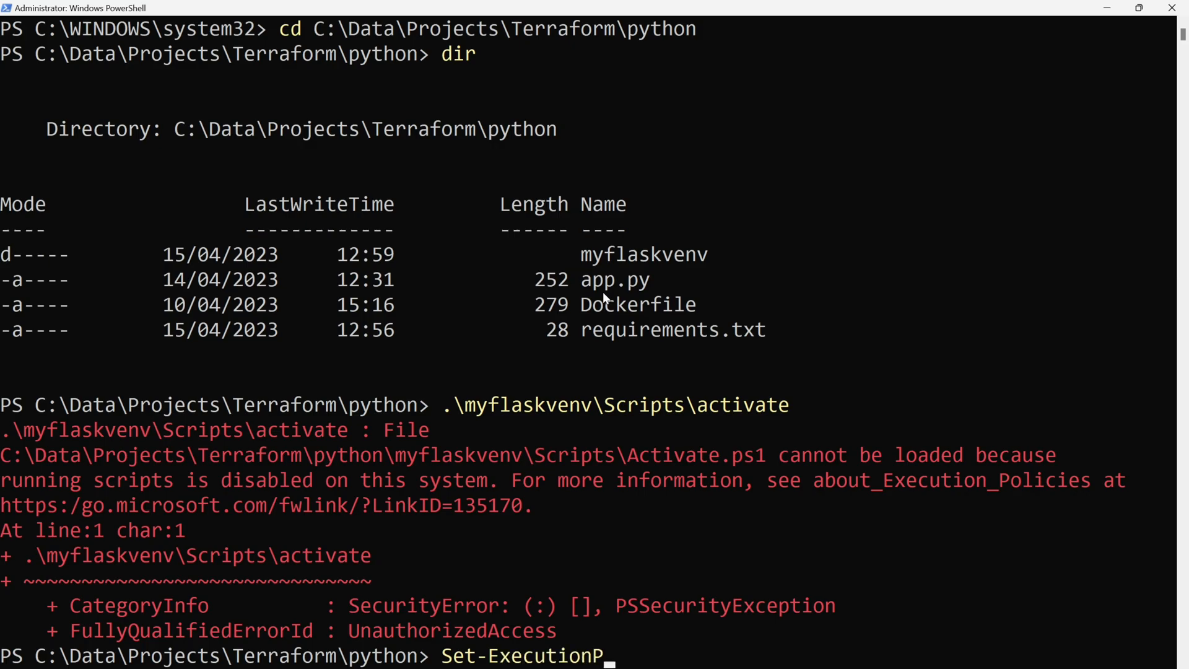
pyautogui.write('olicy')
pyautogui.write(' Unr')
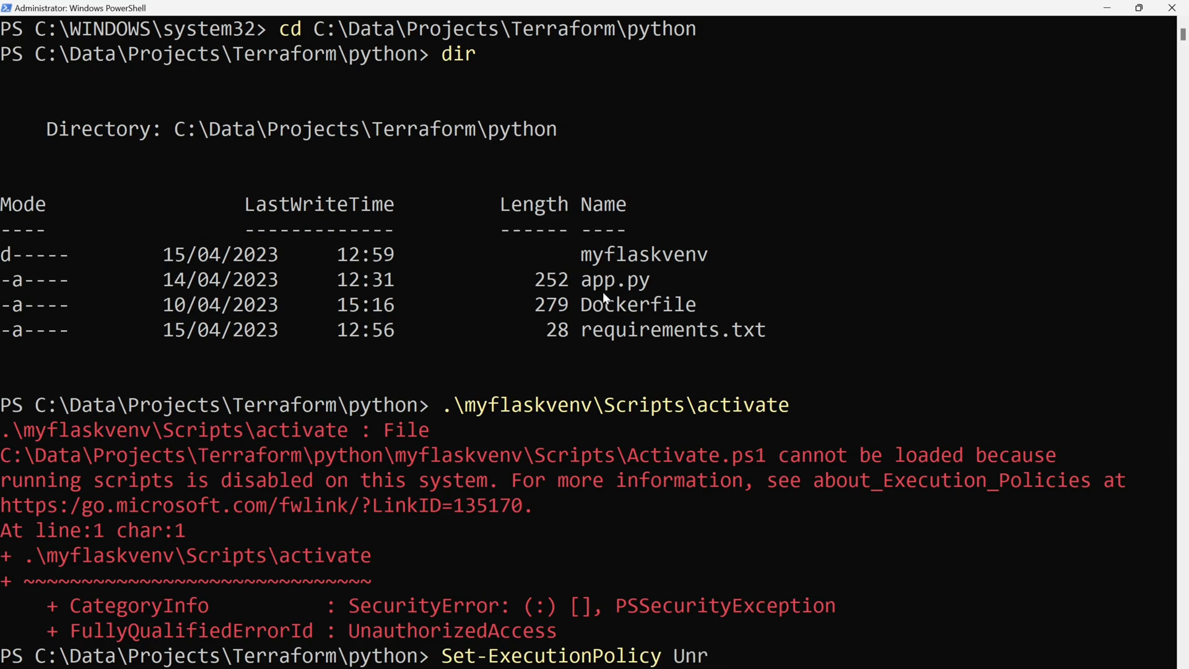
pyautogui.write('estricte')
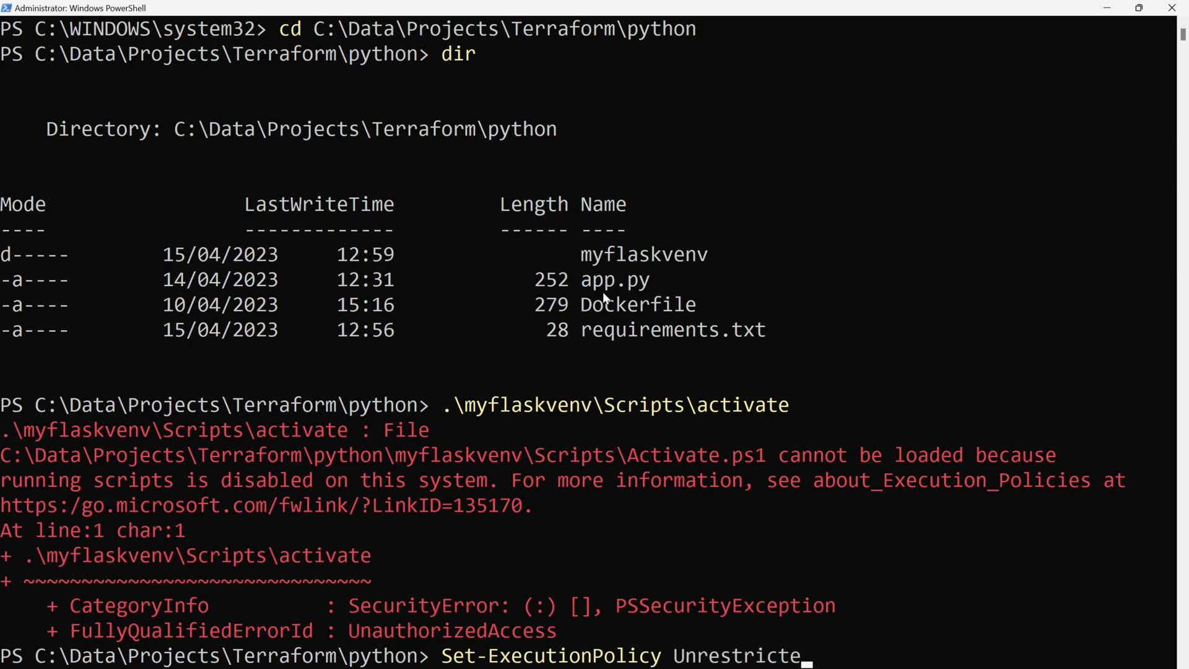
pyautogui.write('d')
# Decline Set-ExecutionPolicy Unrestricted with N, then set the policy to RemoteSigned and confirm with Y.
pyautogui.press('Return')
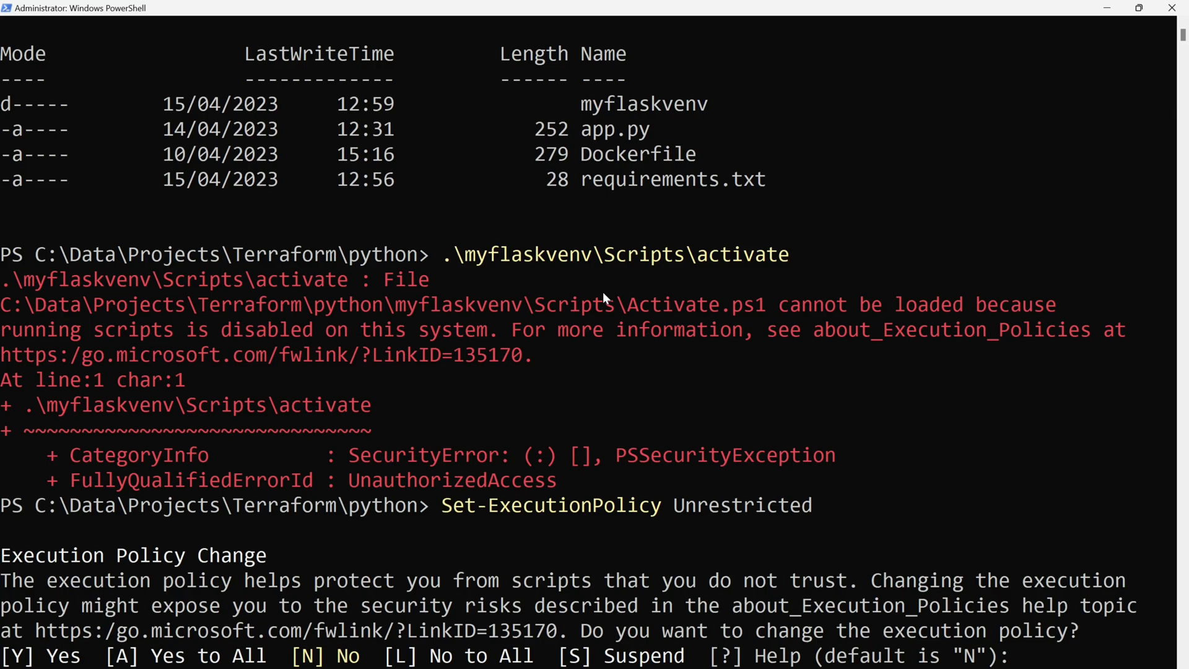
pyautogui.write('N')
pyautogui.press('Return')
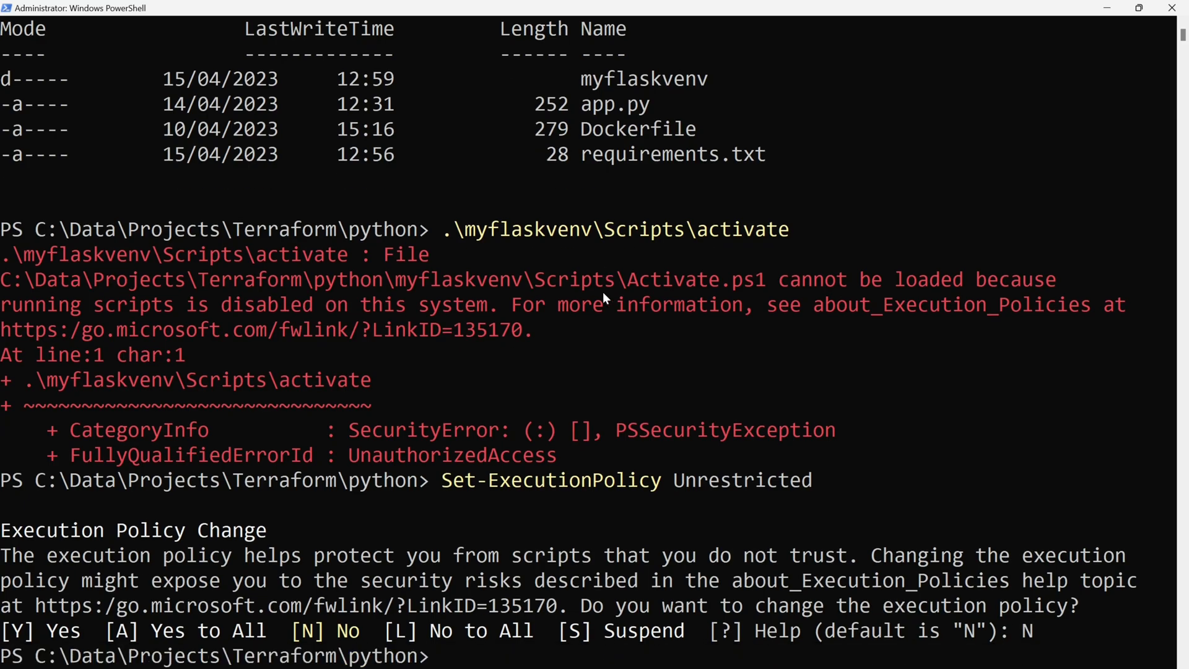
pyautogui.press('Up')
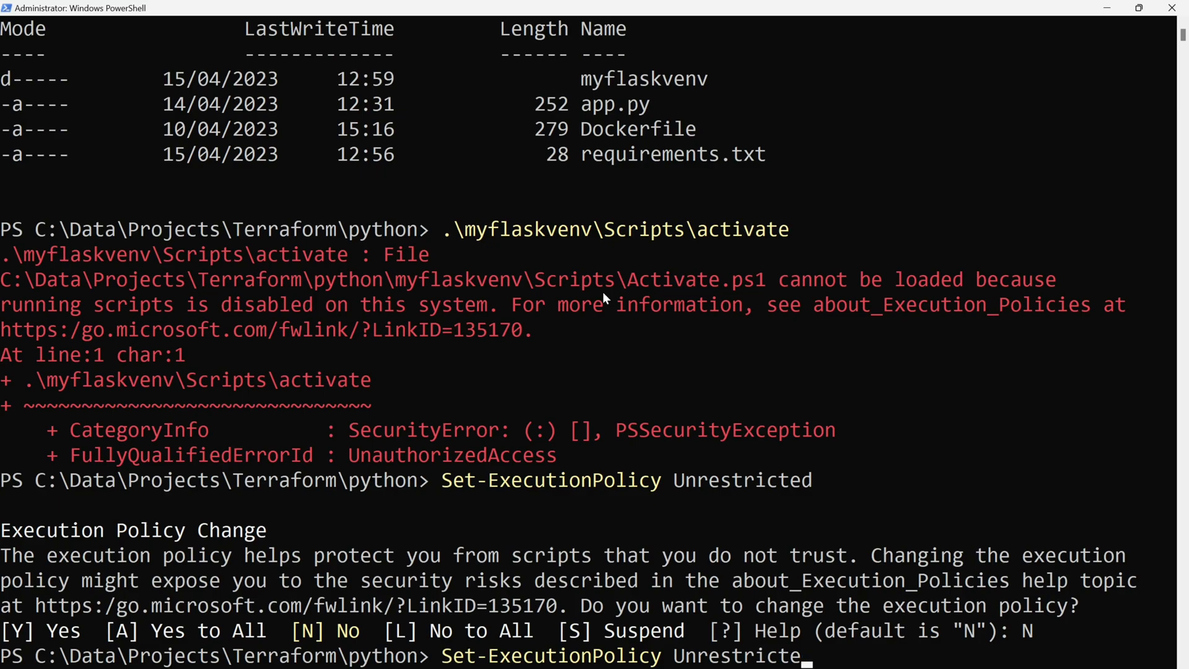
pyautogui.press('BackSpace')
pyautogui.press('BackSpace')
pyautogui.press('BackSpace')
pyautogui.press('BackSpace')
pyautogui.press('BackSpace')
pyautogui.press('BackSpace')
pyautogui.press('BackSpace')
pyautogui.press('BackSpace')
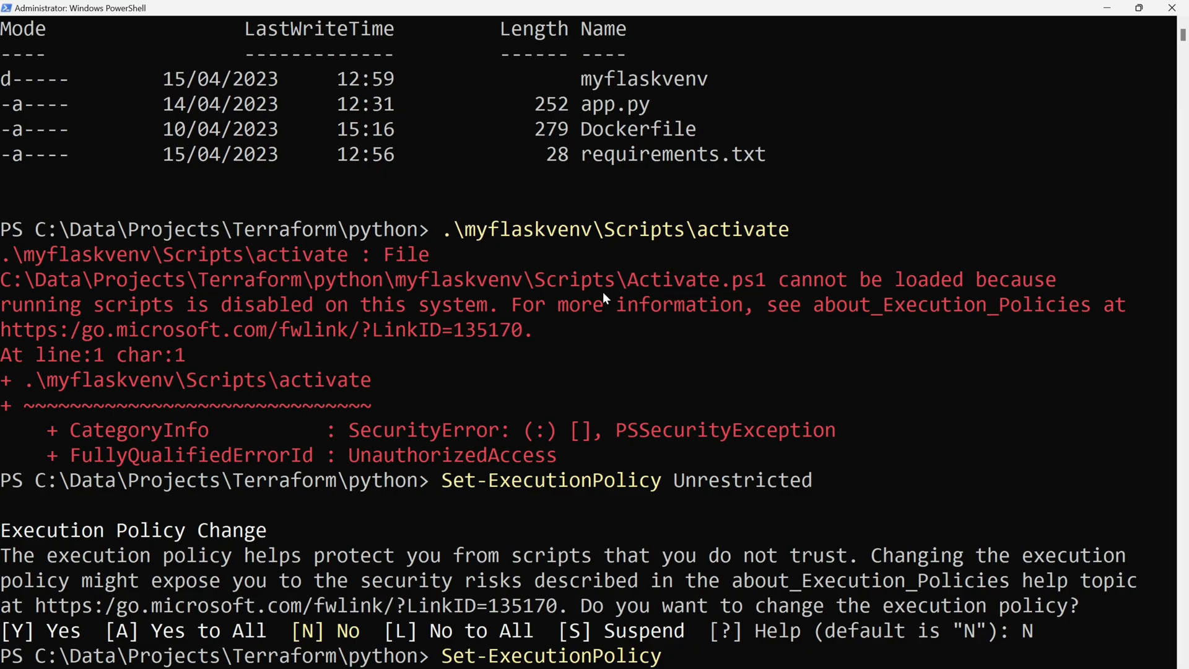
pyautogui.write(' Remote')
pyautogui.write('Signed')
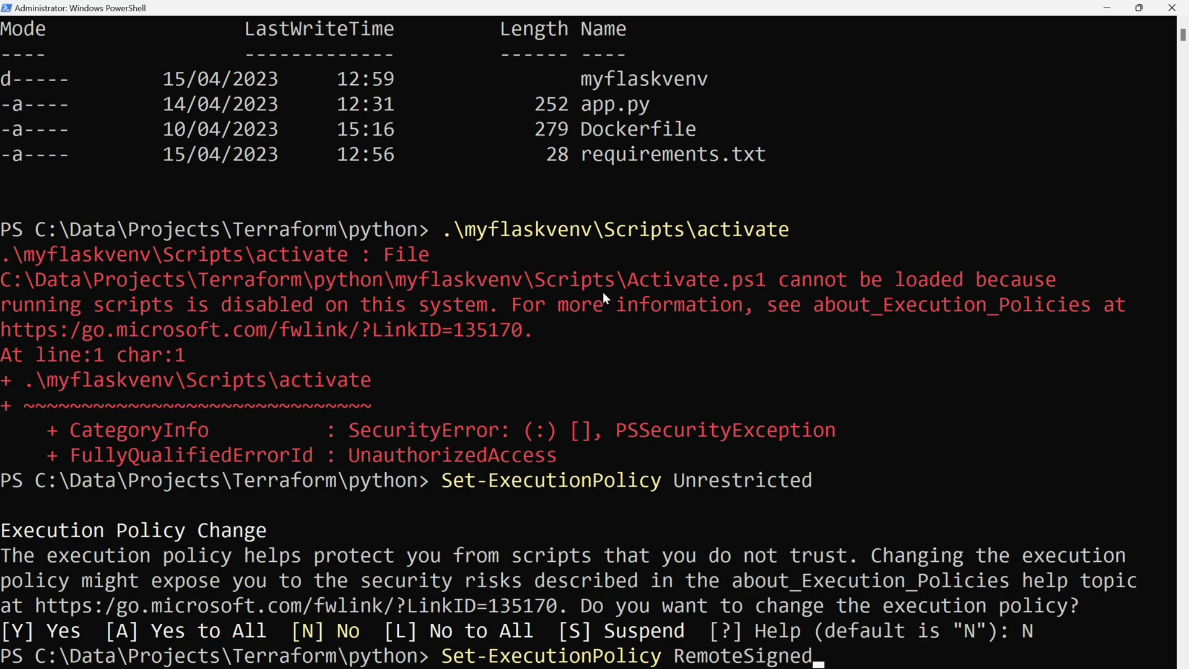
pyautogui.press('Return')
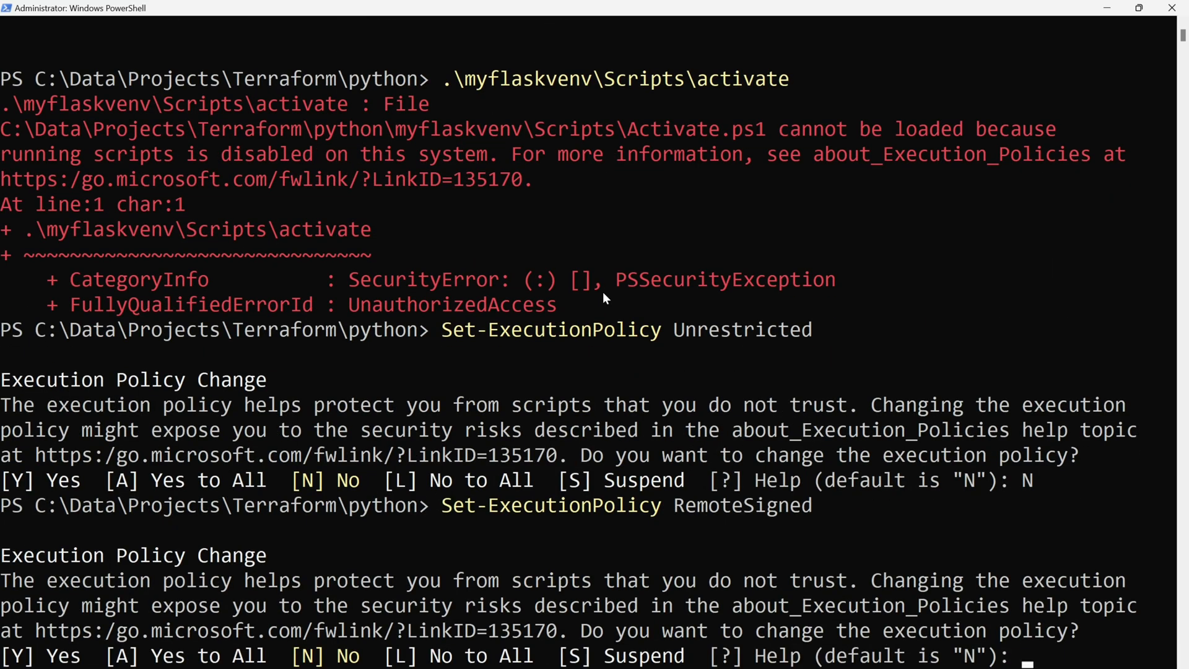
pyautogui.write('Y')
pyautogui.press('Return')
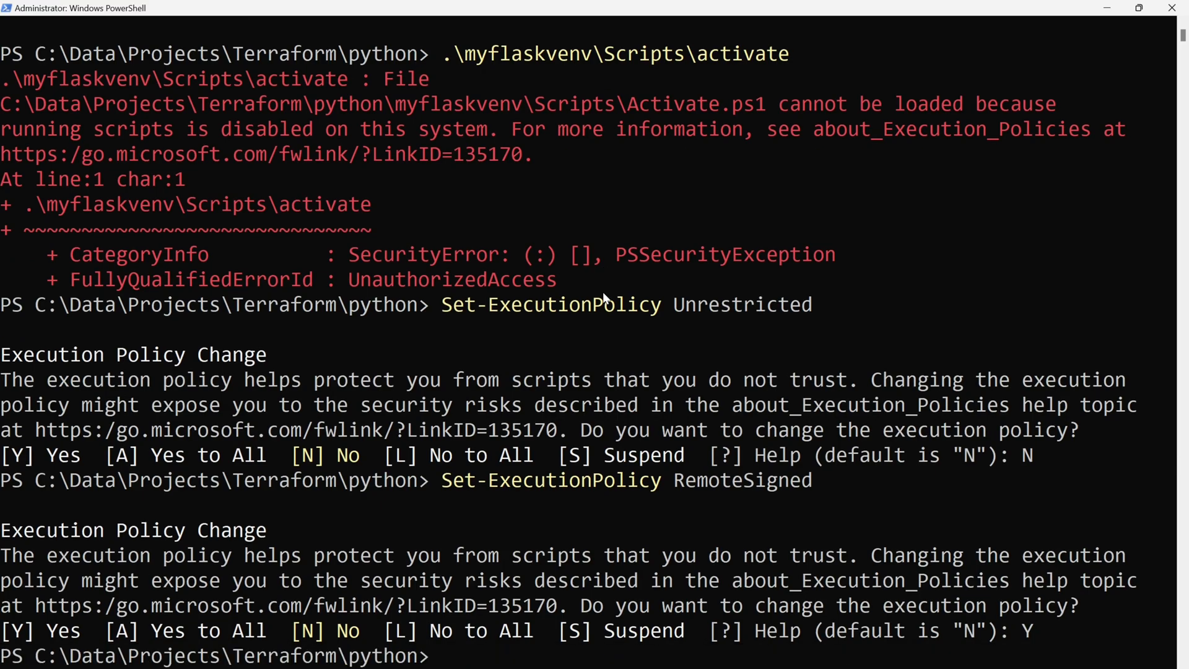
pyautogui.press('Up')
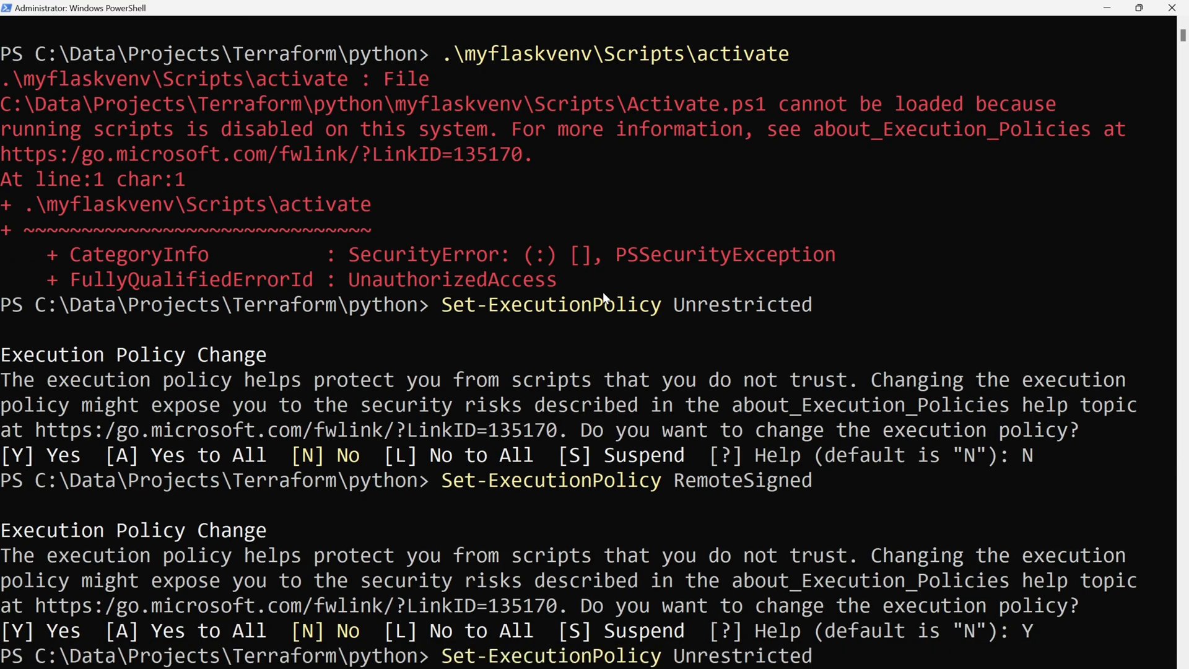
# Recall .\myflaskvenv\Scripts\activate and run it, getting the (myflaskvenv) prompt.
pyautogui.press('Up')
pyautogui.press('Up')
pyautogui.press('Return')
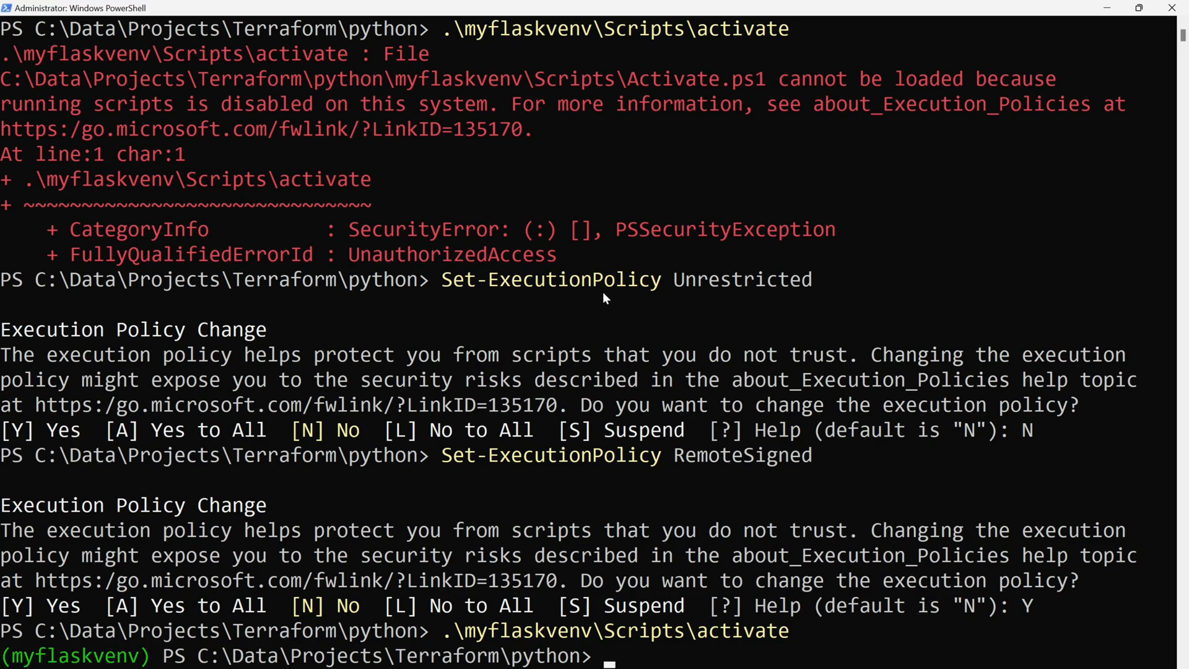
pyautogui.scroll(-3, 885, 409)
pyautogui.scroll(-3, 885, 409)
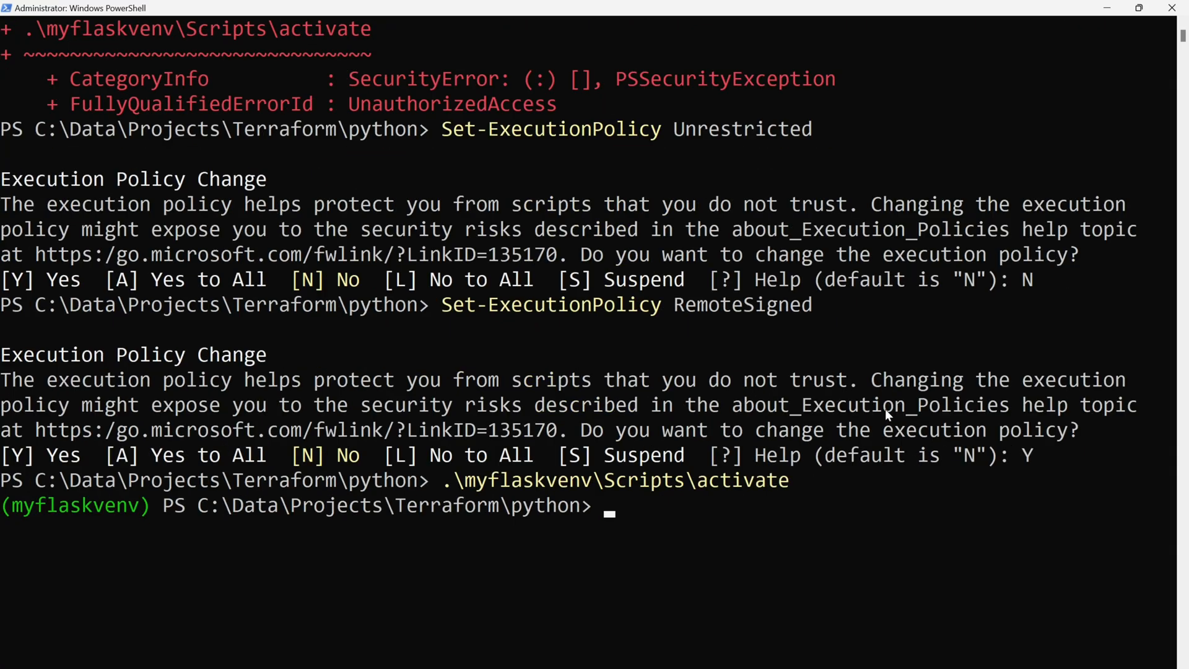
pyautogui.scroll(-3, 885, 409)
pyautogui.scroll(-3, 886, 409)
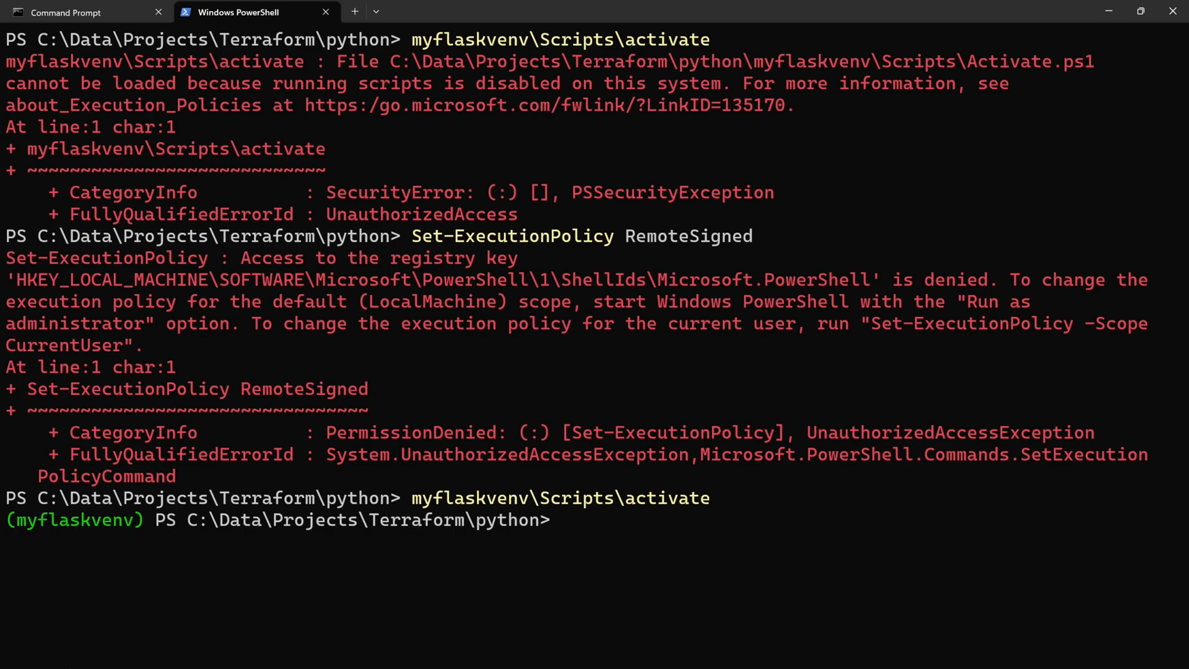
pyautogui.click(517, 651)
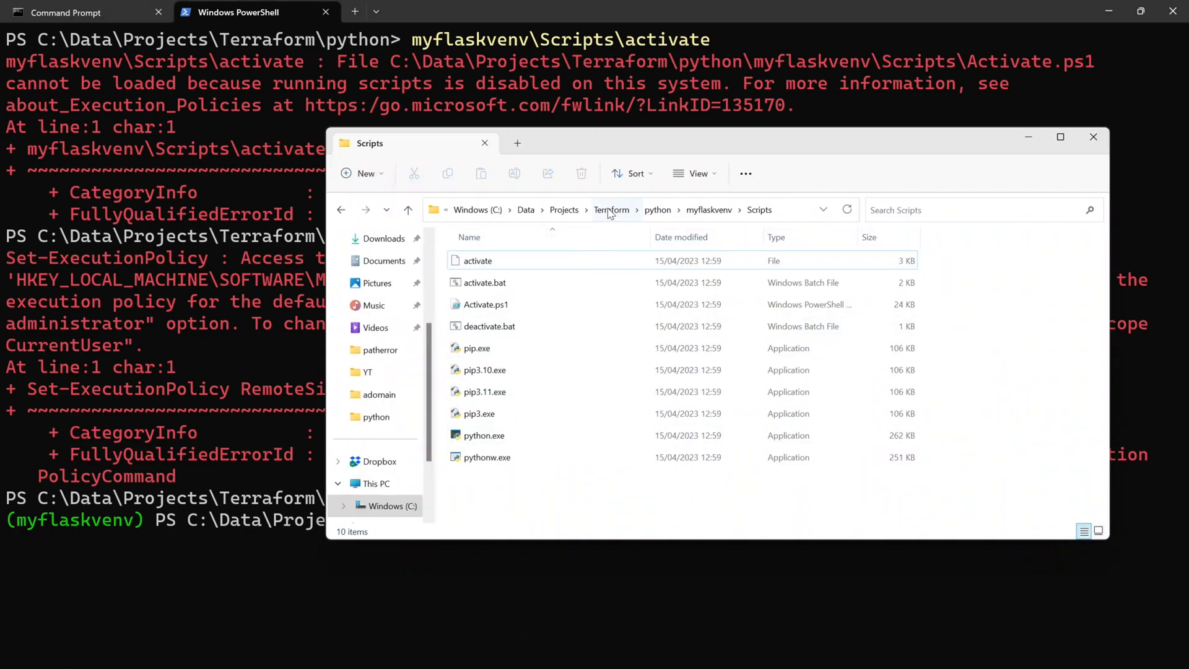
pyautogui.click(658, 209)
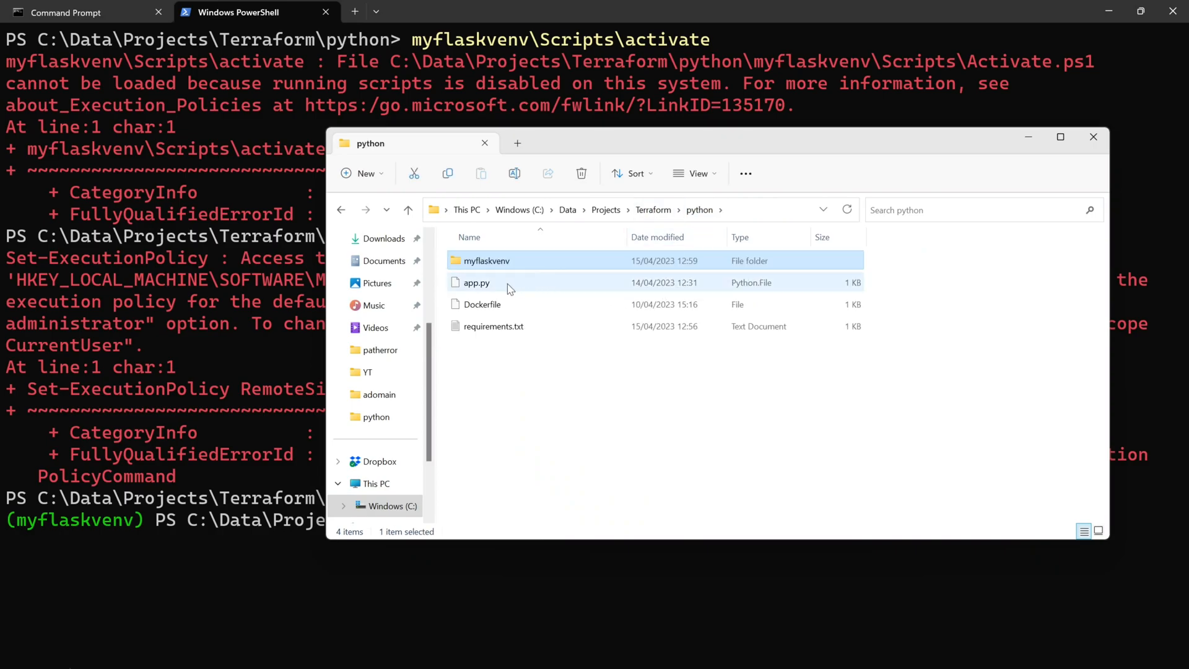
pyautogui.click(1026, 142)
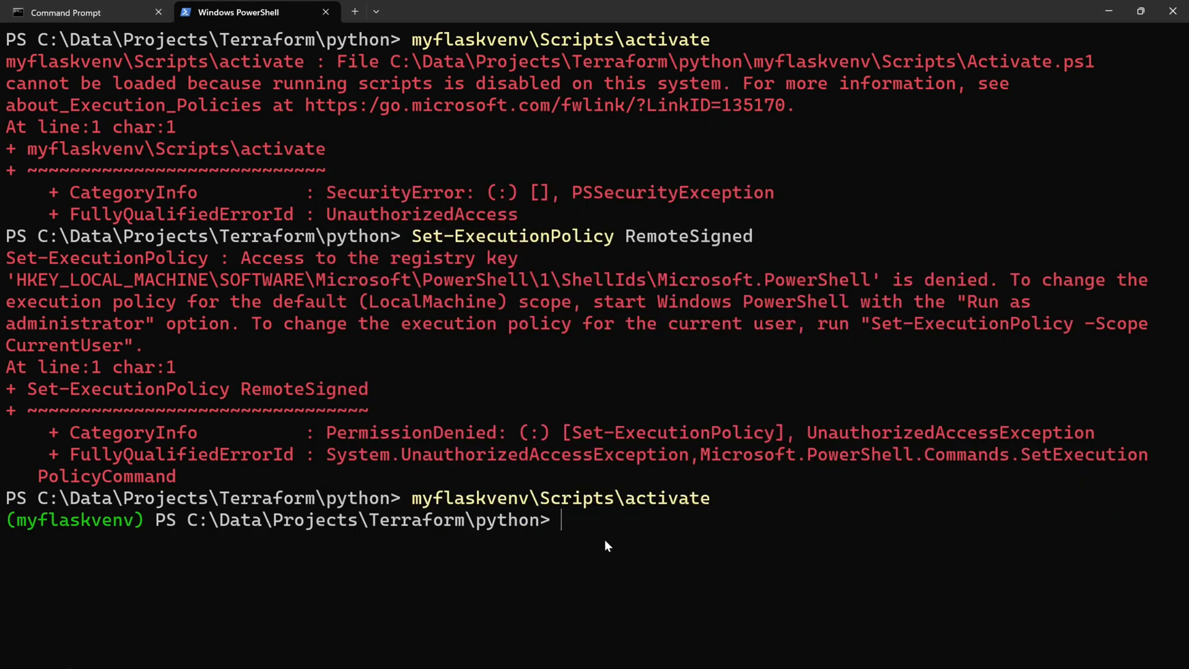
pyautogui.write('p')
pyautogui.write('ython app')
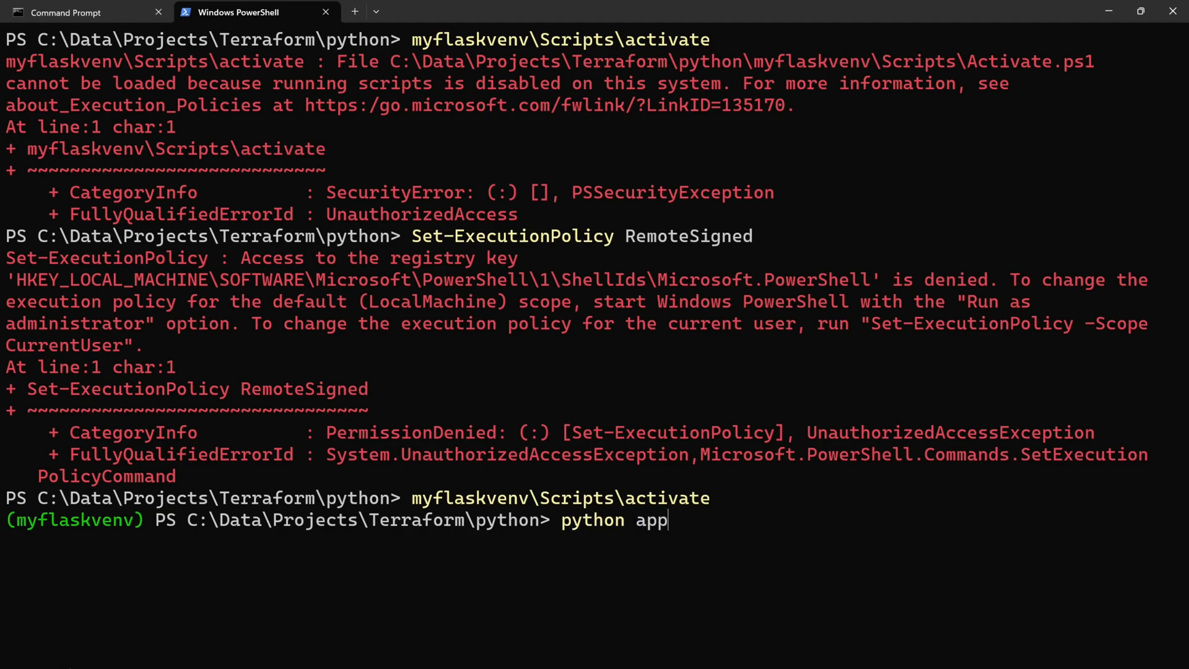
pyautogui.write('.py')
# Run python app.py and highlight the ModuleNotFoundError for the missing flask module.
pyautogui.press('Return')
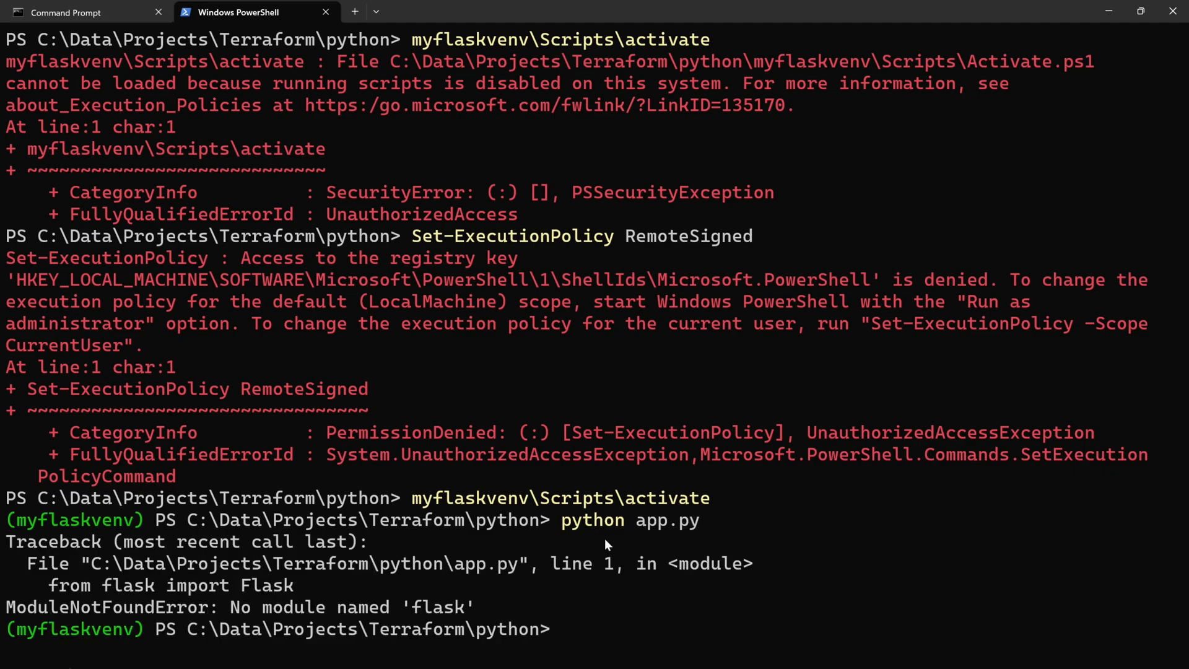
pyautogui.moveTo(478, 607); pyautogui.dragTo(273, 607)
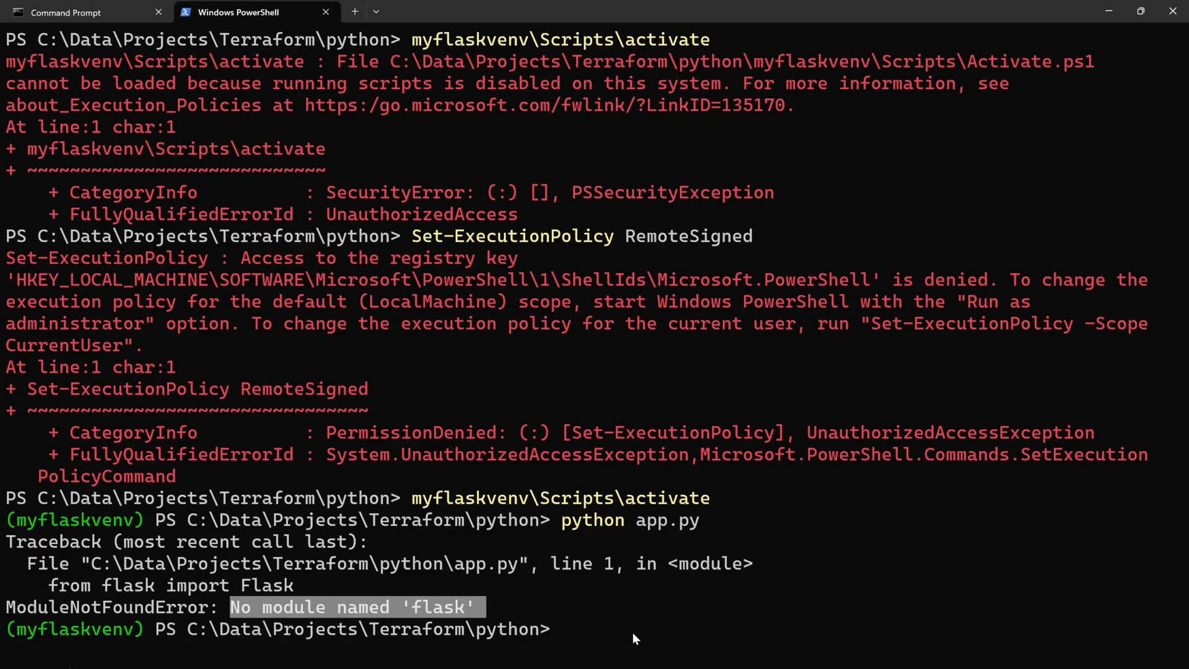
pyautogui.write('pip ')
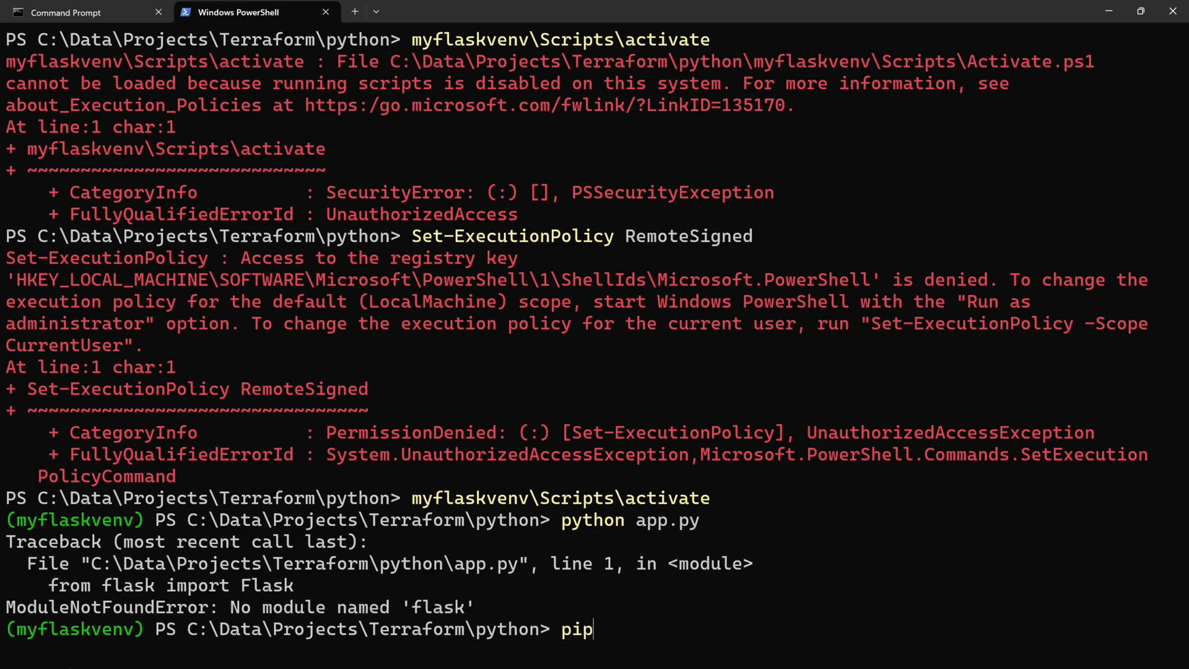
pyautogui.write('install')
pyautogui.write(' r')
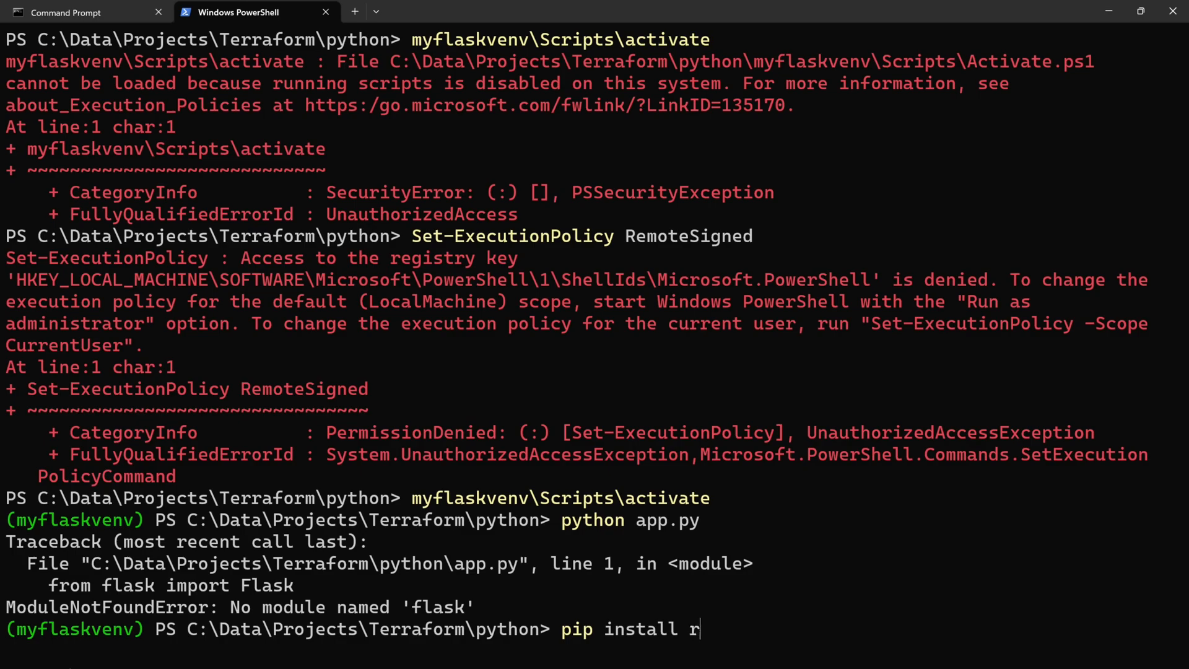
pyautogui.write('equireme')
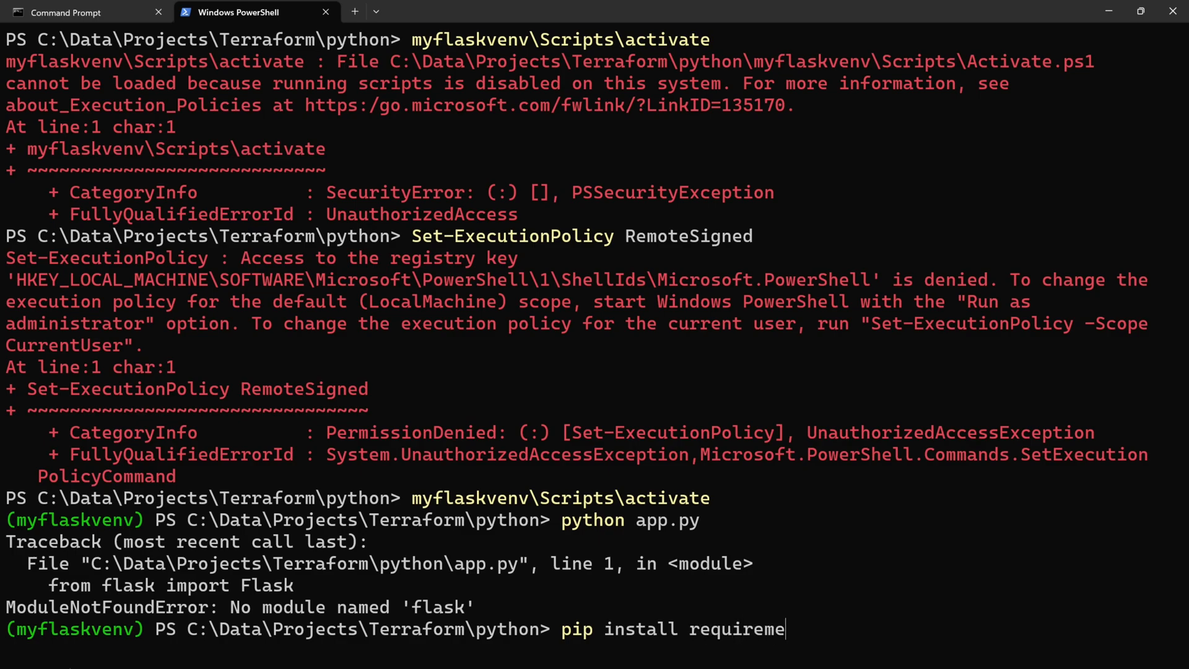
pyautogui.write('nts')
pyautogui.write('.txt')
# Retry as pip install -r requirements.txt, installing flask 2.2.3, pandas 2.0.0 and dependencies into myflaskvenv.
pyautogui.press('Return')
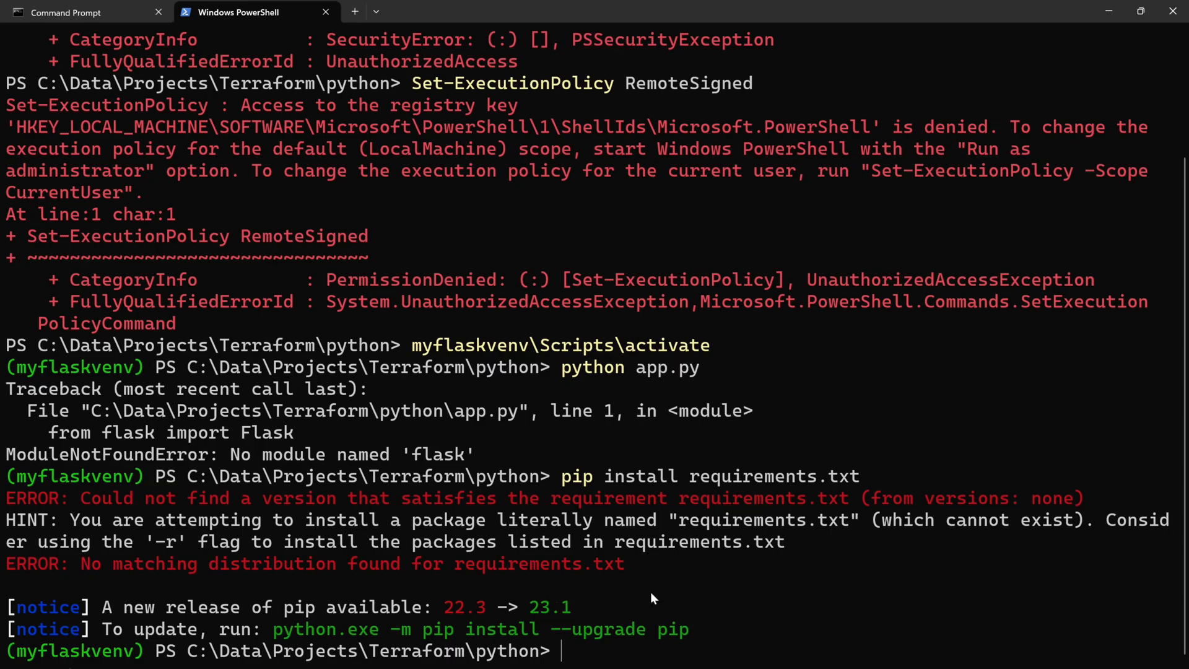
pyautogui.press('Up')
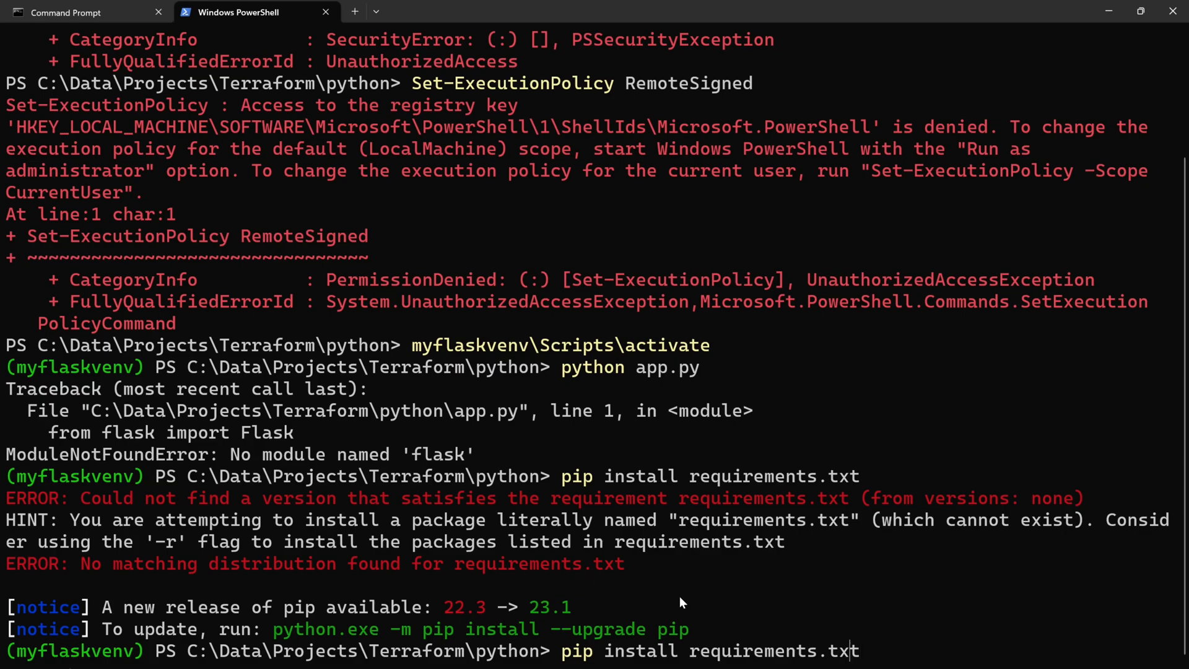
pyautogui.press('Left')
pyautogui.press('Left')
pyautogui.press('Left')
pyautogui.press('Left')
pyautogui.write('-r')
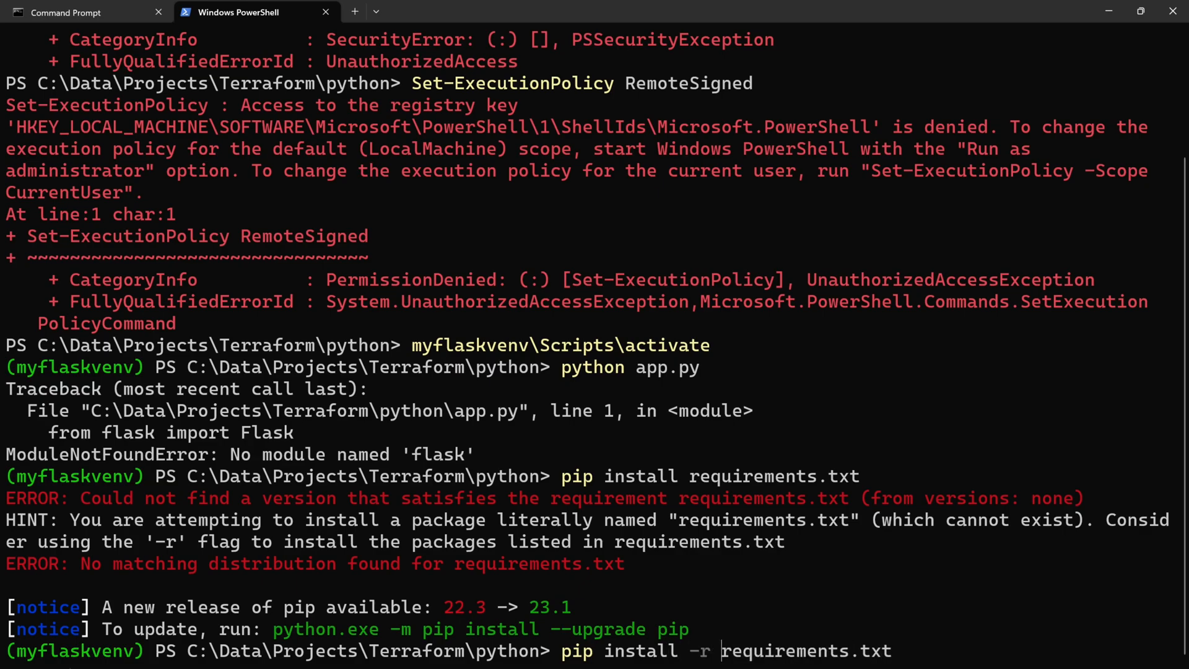
pyautogui.press('Return')
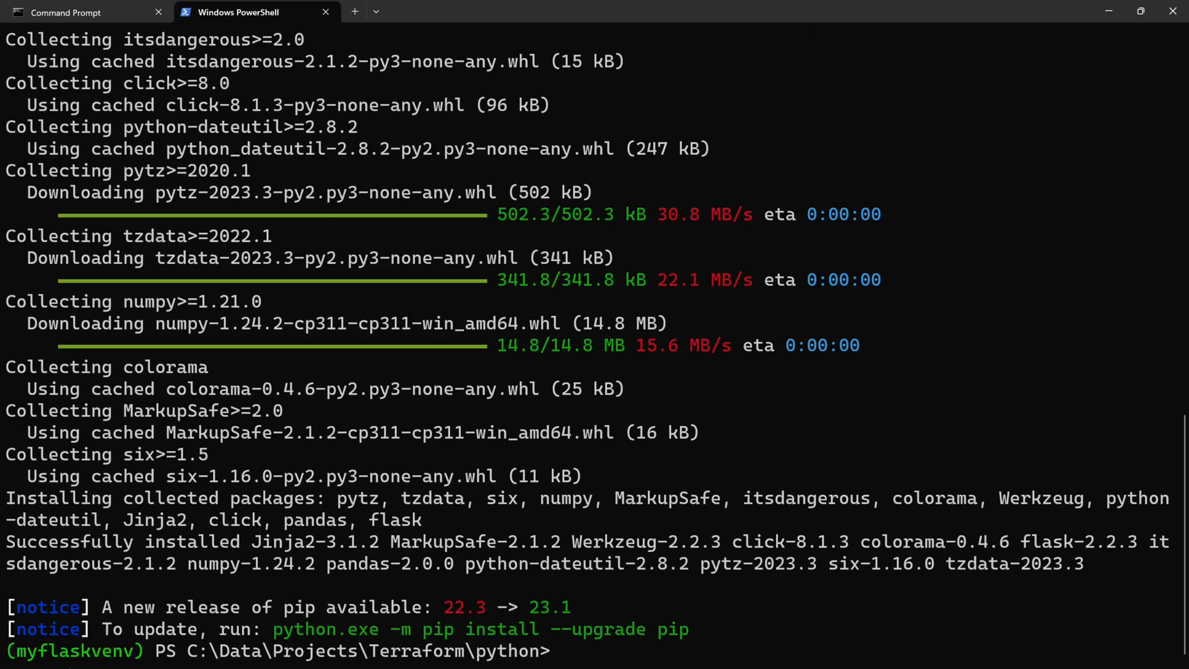
# Recall and run python app.py, starting the Flask development server on 127.0.0.1:5000.
pyautogui.press('Up')
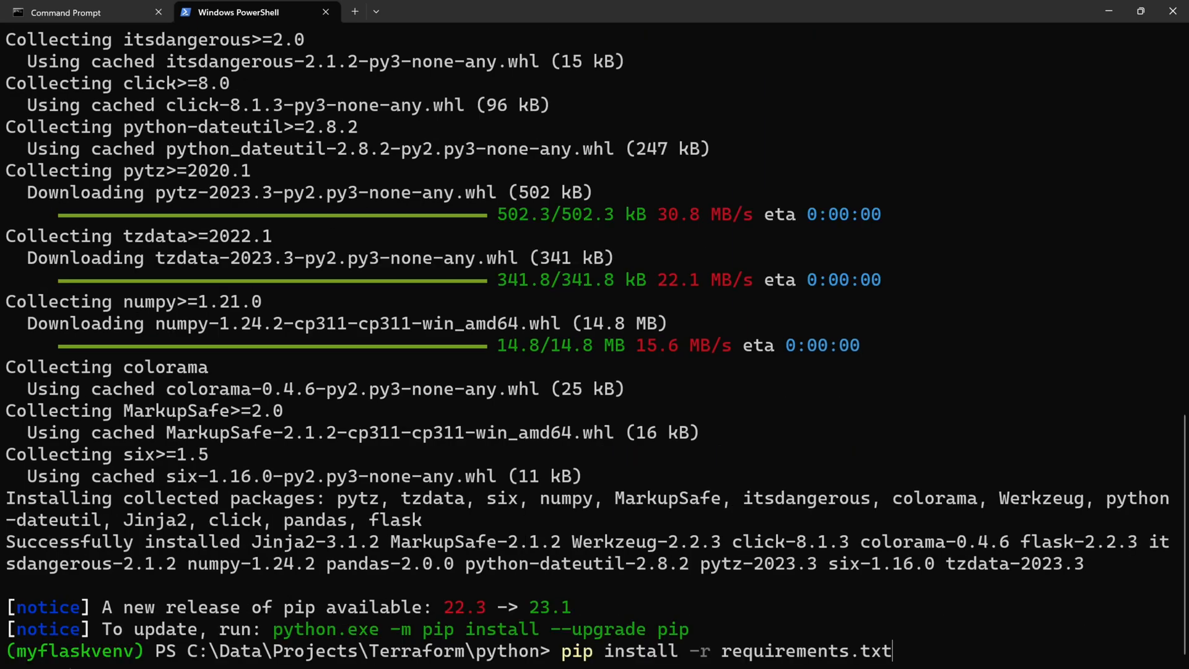
pyautogui.press('Up')
pyautogui.press('Up')
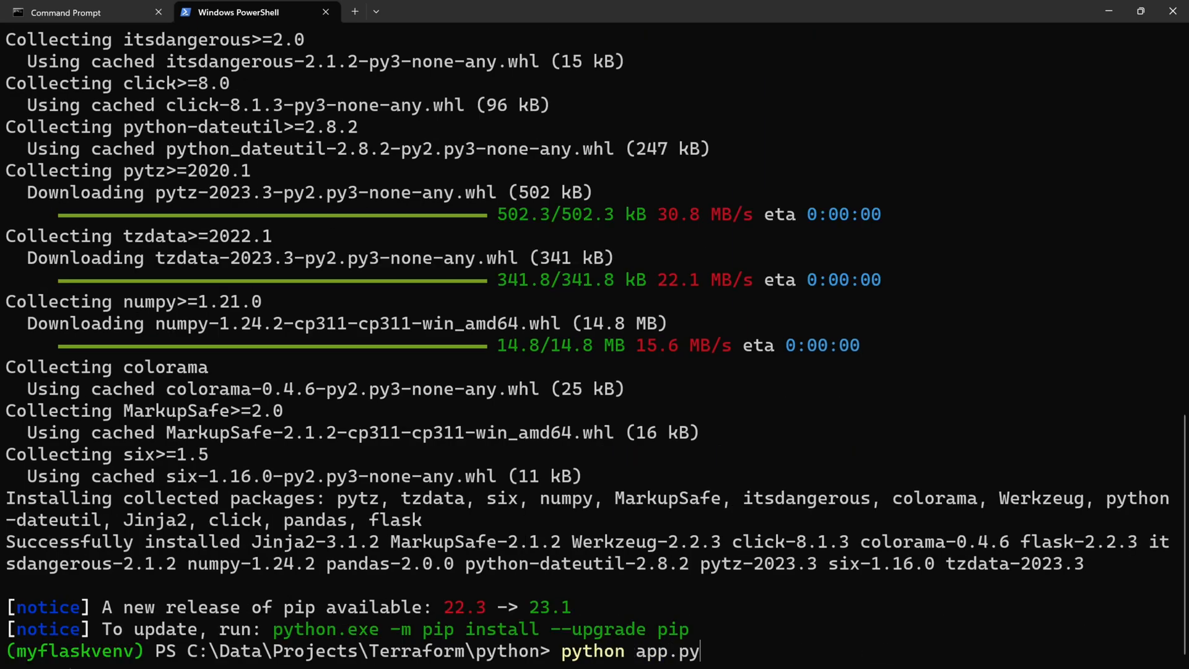
pyautogui.press('Return')
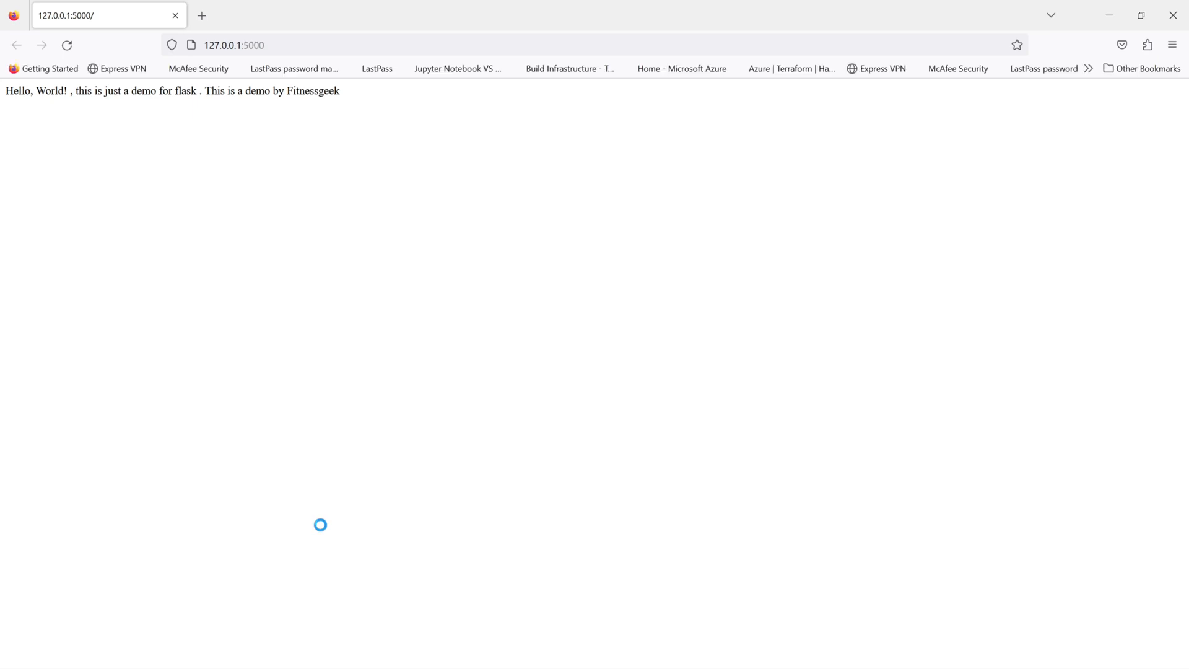
# Highlight the Hello, World! message served at 127.0.0.1:5000 in Firefox.
pyautogui.moveTo(340, 91); pyautogui.dragTo(8, 116)
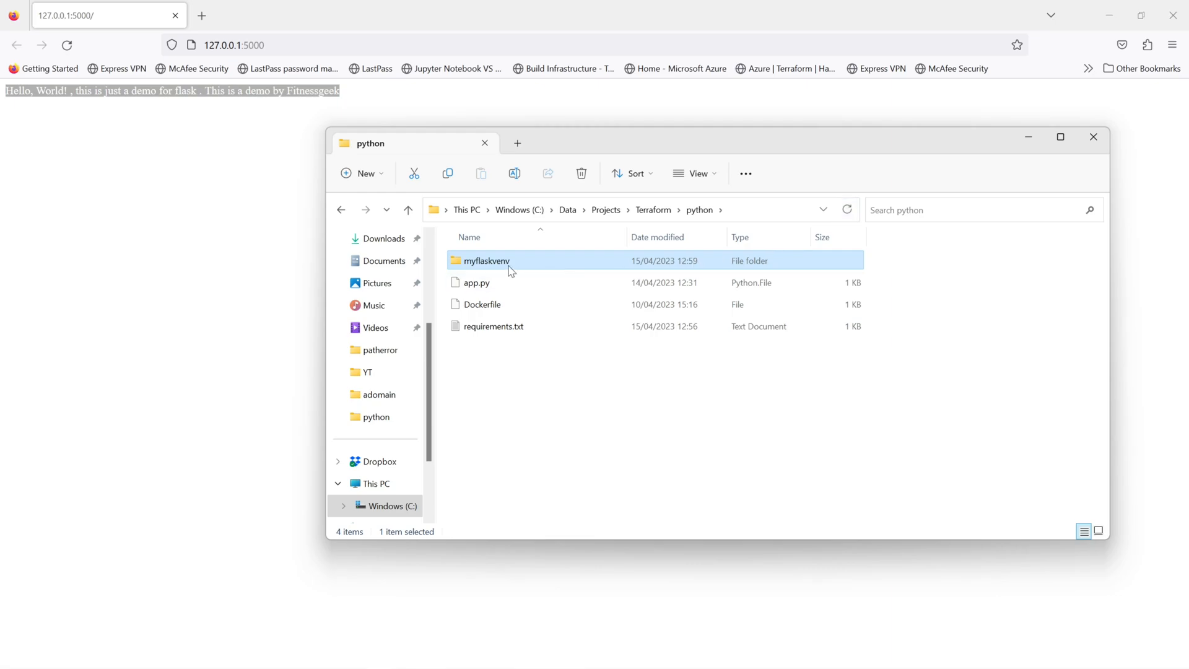
# Browse into myflaskvenv\Lib\site-packages to see the flask, numpy and pandas folders.
pyautogui.doubleClick(488, 261)
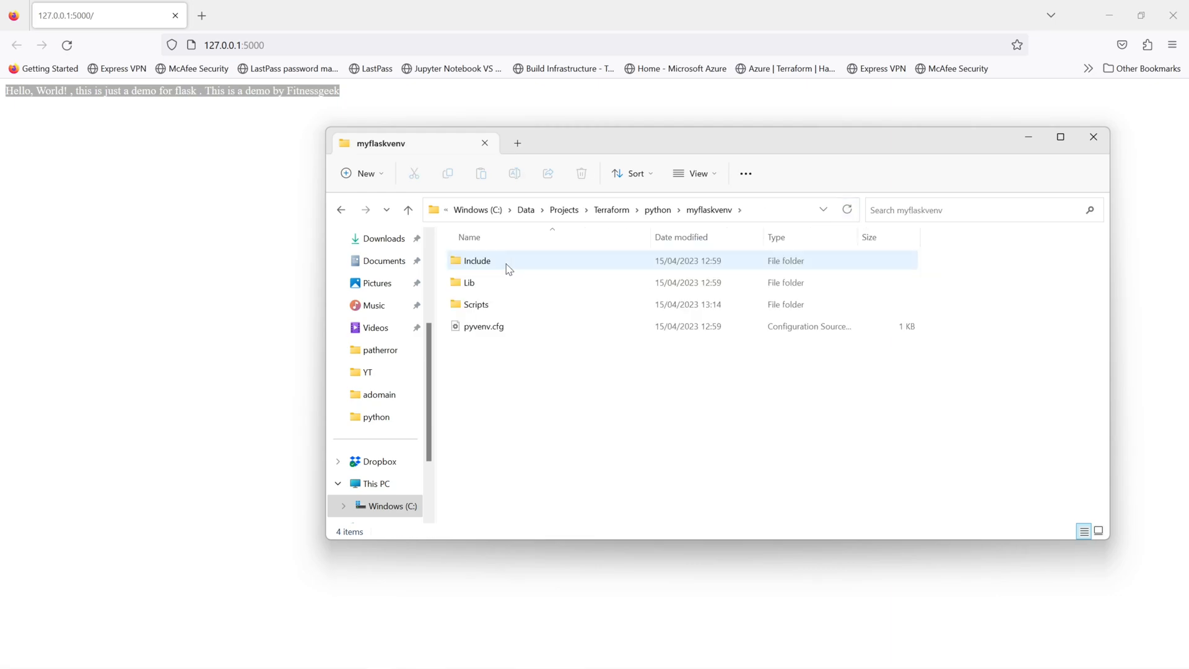
pyautogui.doubleClick(477, 283)
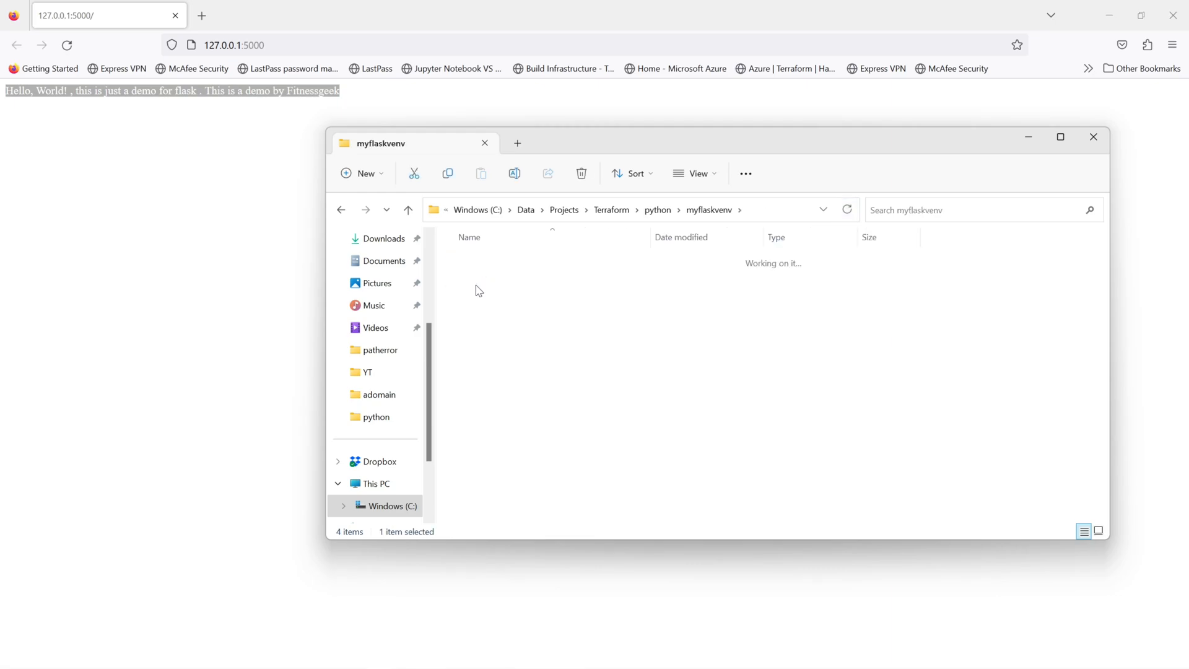
pyautogui.doubleClick(492, 263)
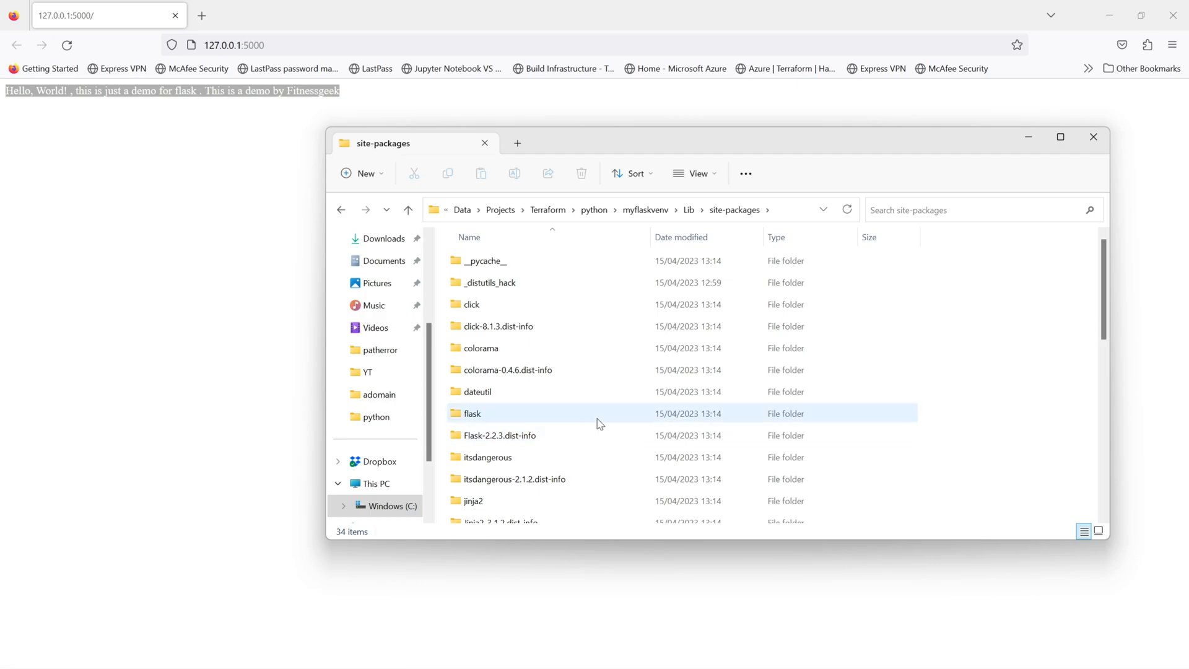
pyautogui.scroll(-3, 599, 422)
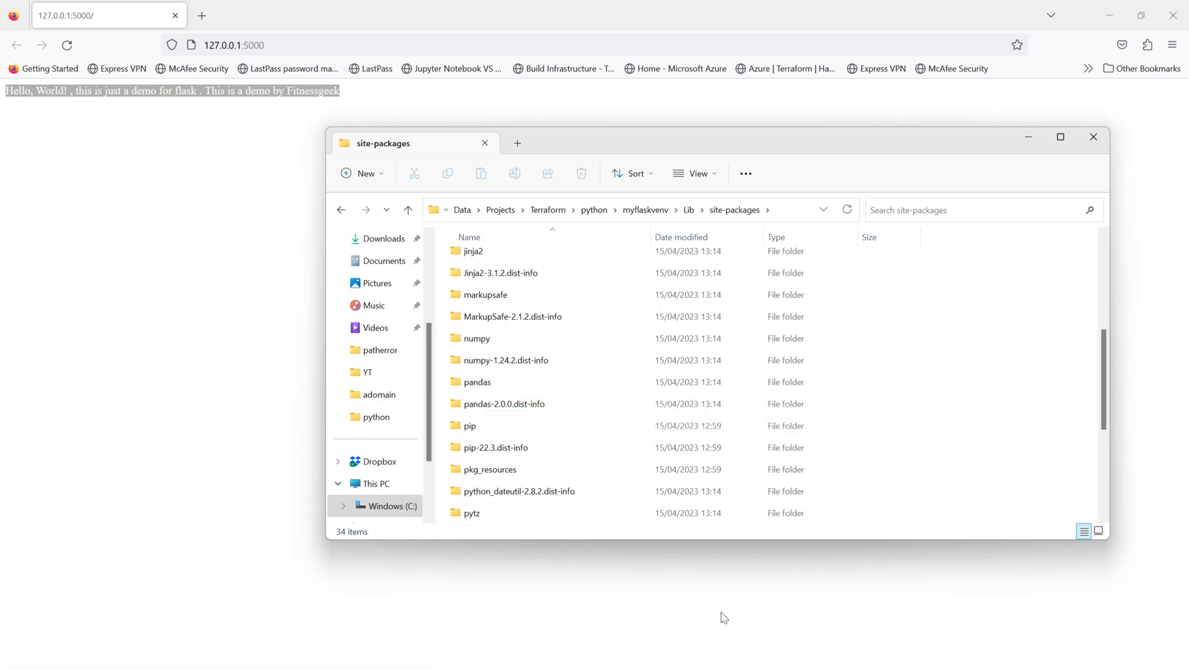
# Bring Firefox back in front and reload the Hello World page.
pyautogui.click(274, 302)
pyautogui.click(66, 45)
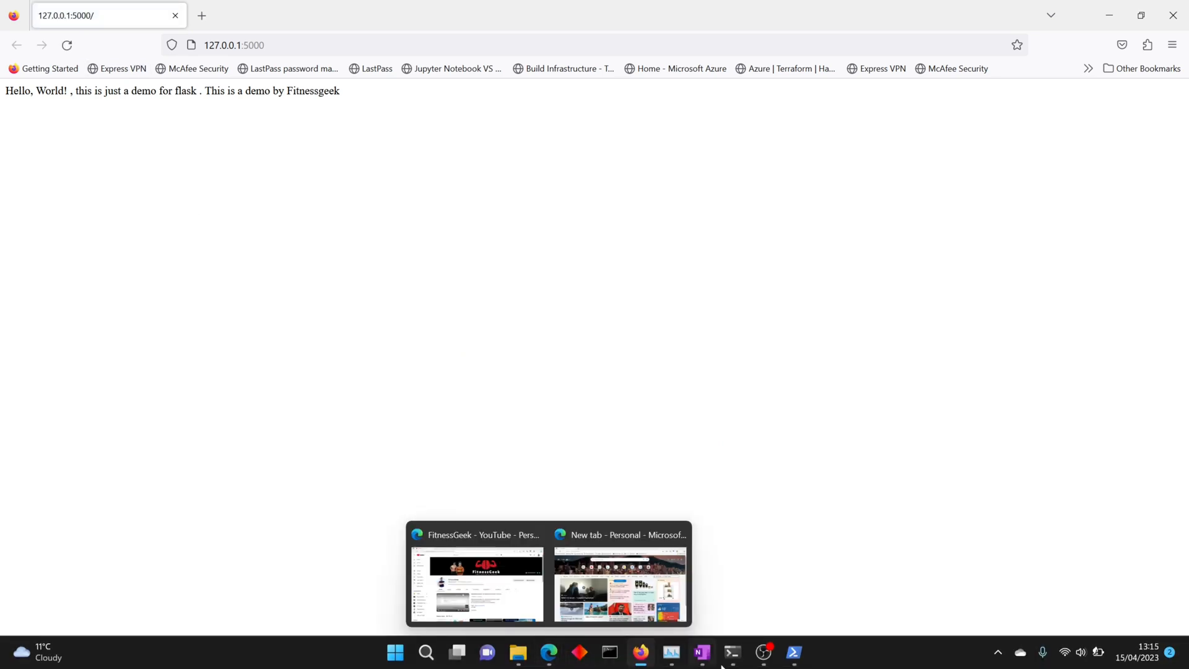
pyautogui.moveTo(733, 653)
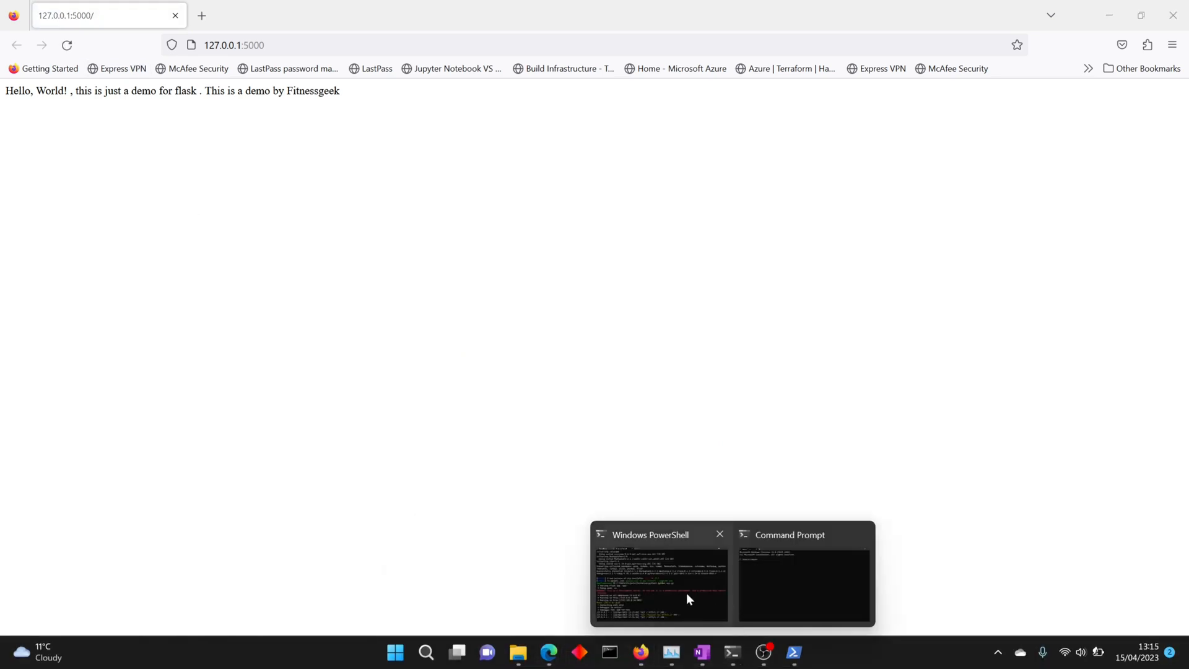
# Stop the Flask server with Ctrl+C and deactivate myflaskvenv, returning to a plain PowerShell prompt.
pyautogui.click(687, 592)
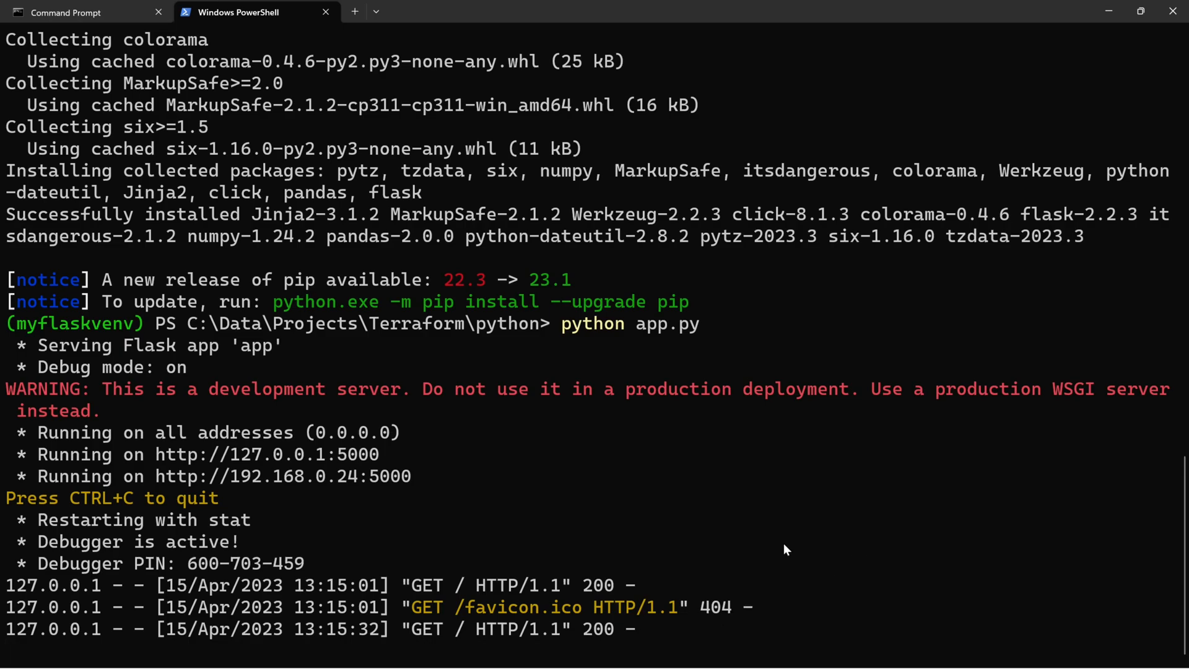
pyautogui.hotkey('ctrl', 'c')
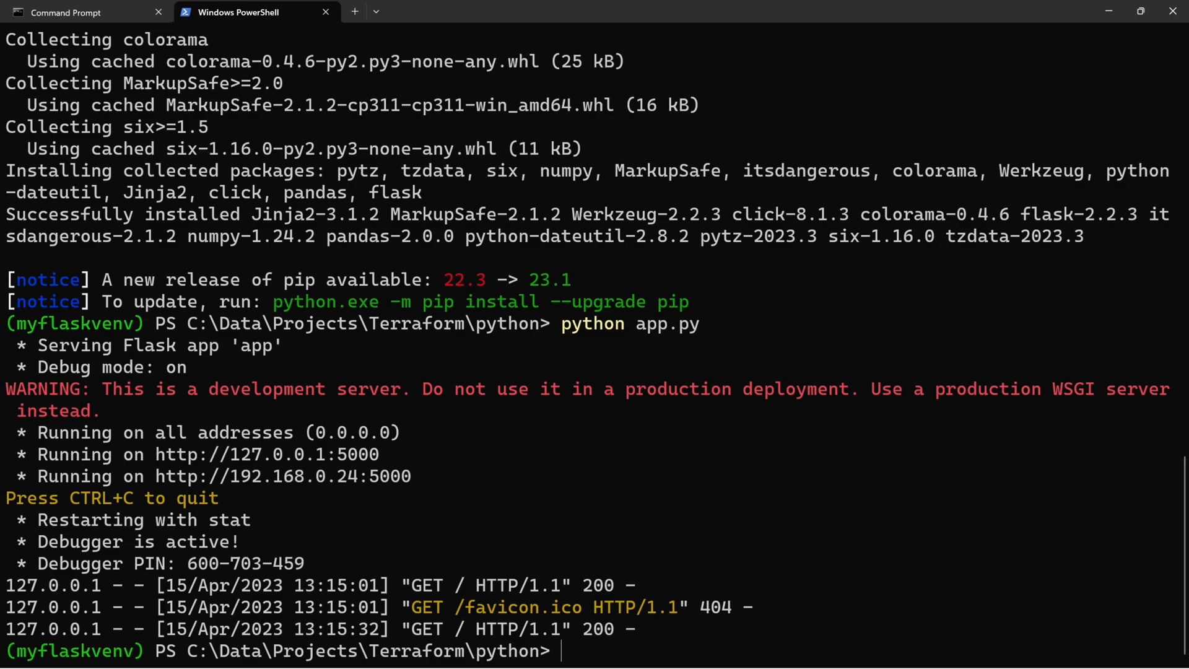
pyautogui.write('deact')
pyautogui.write('ivate')
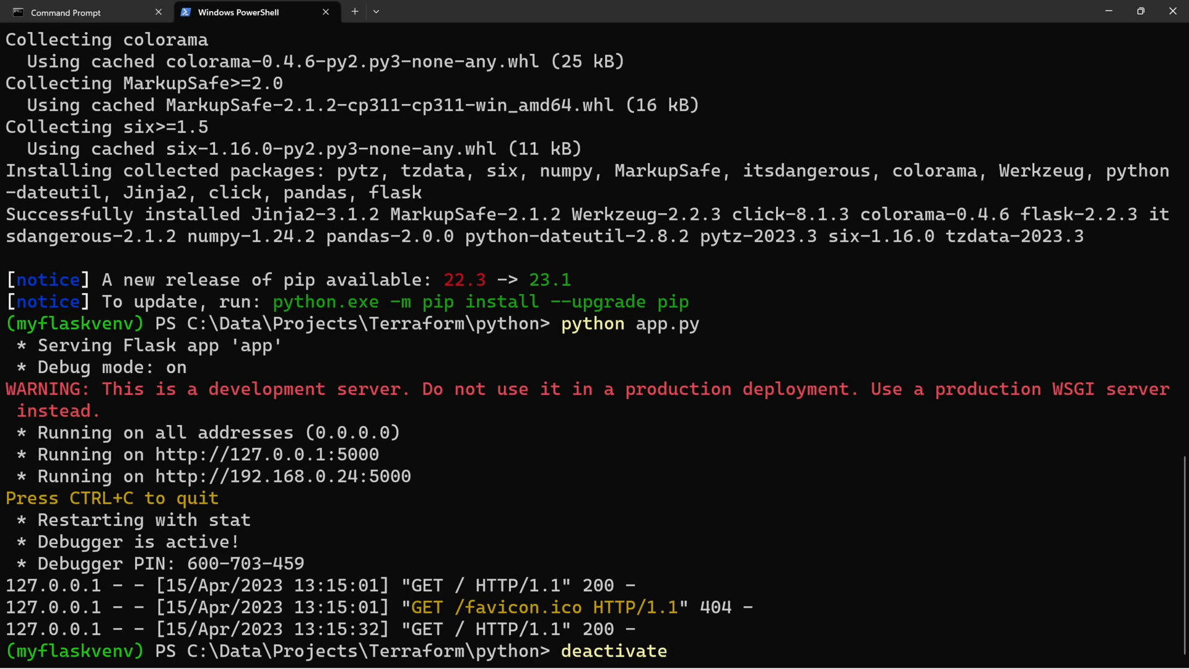
pyautogui.press('Return')
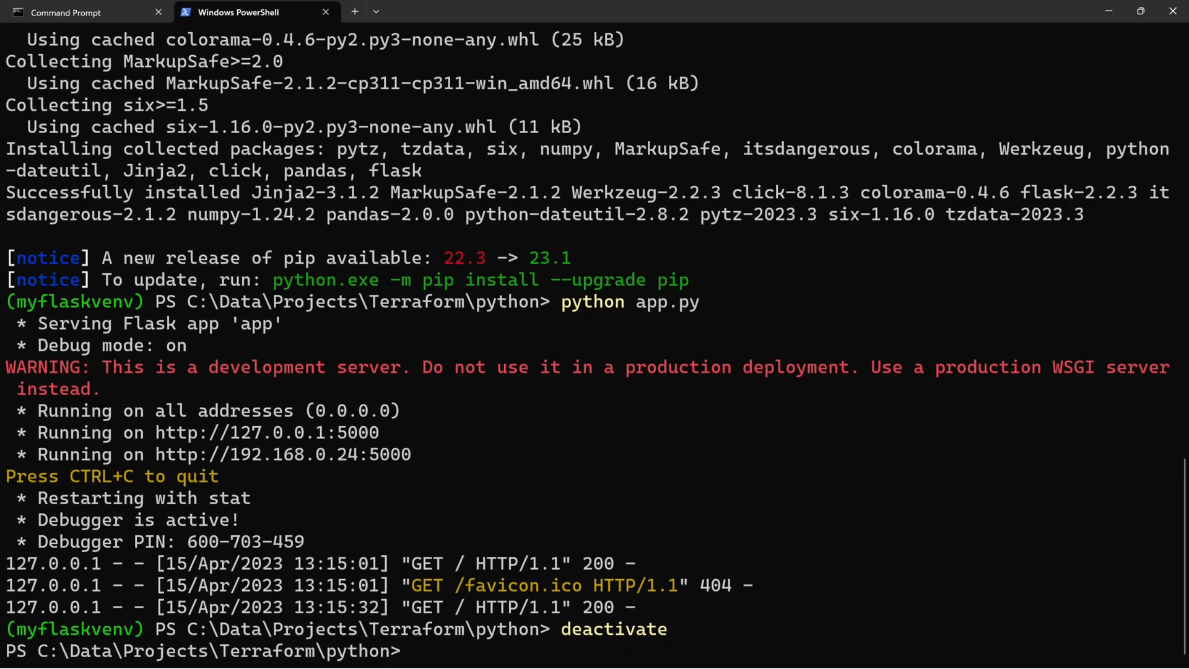